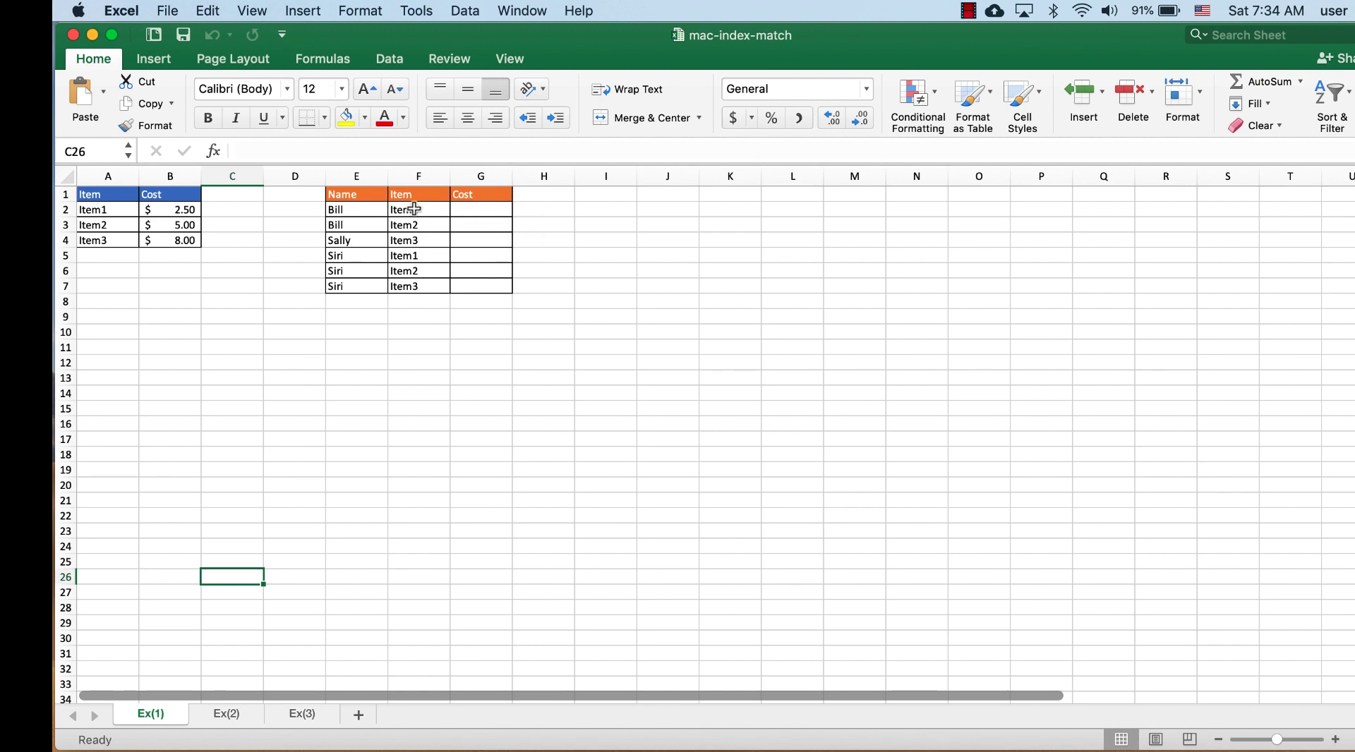
Step: Enter =INDEX(B1:B4,2,1) in cell G2 to return the cost for Item1
click(476, 211)
text(=)
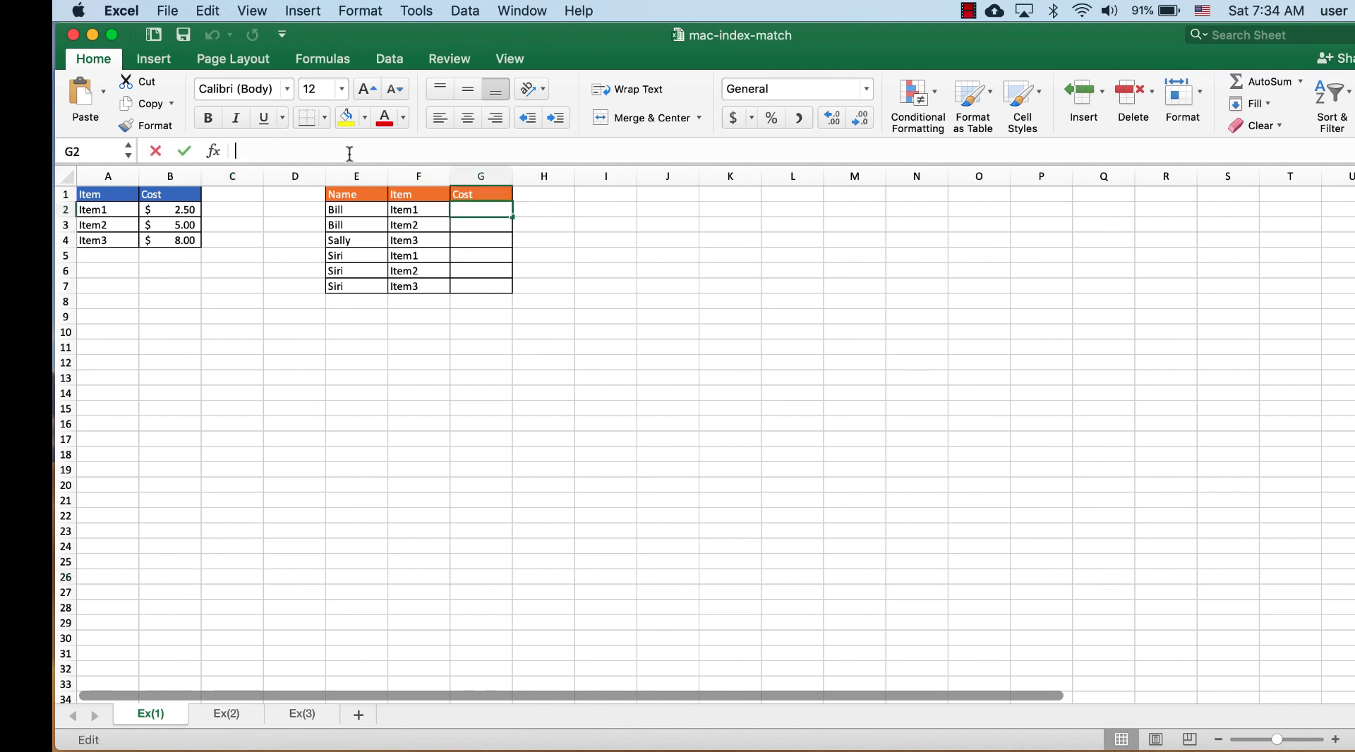
text(i)
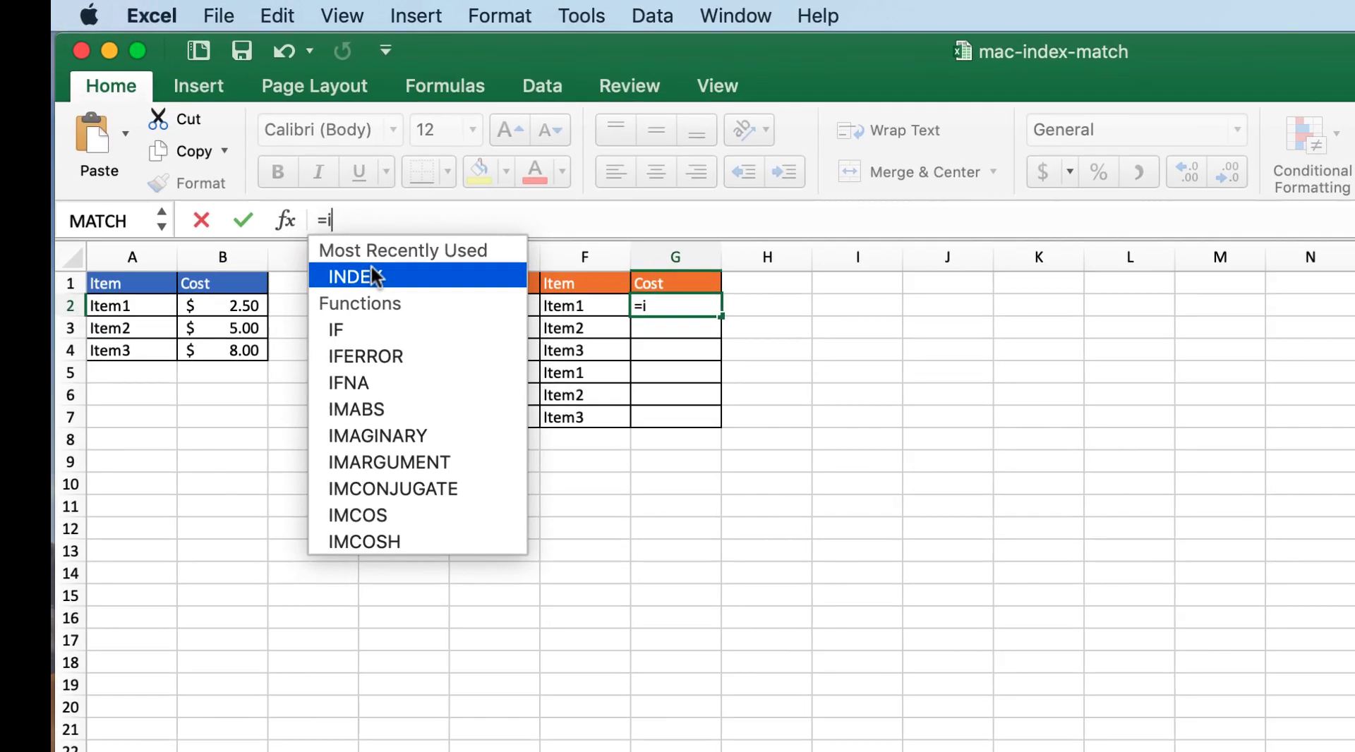
double_click(275, 186)
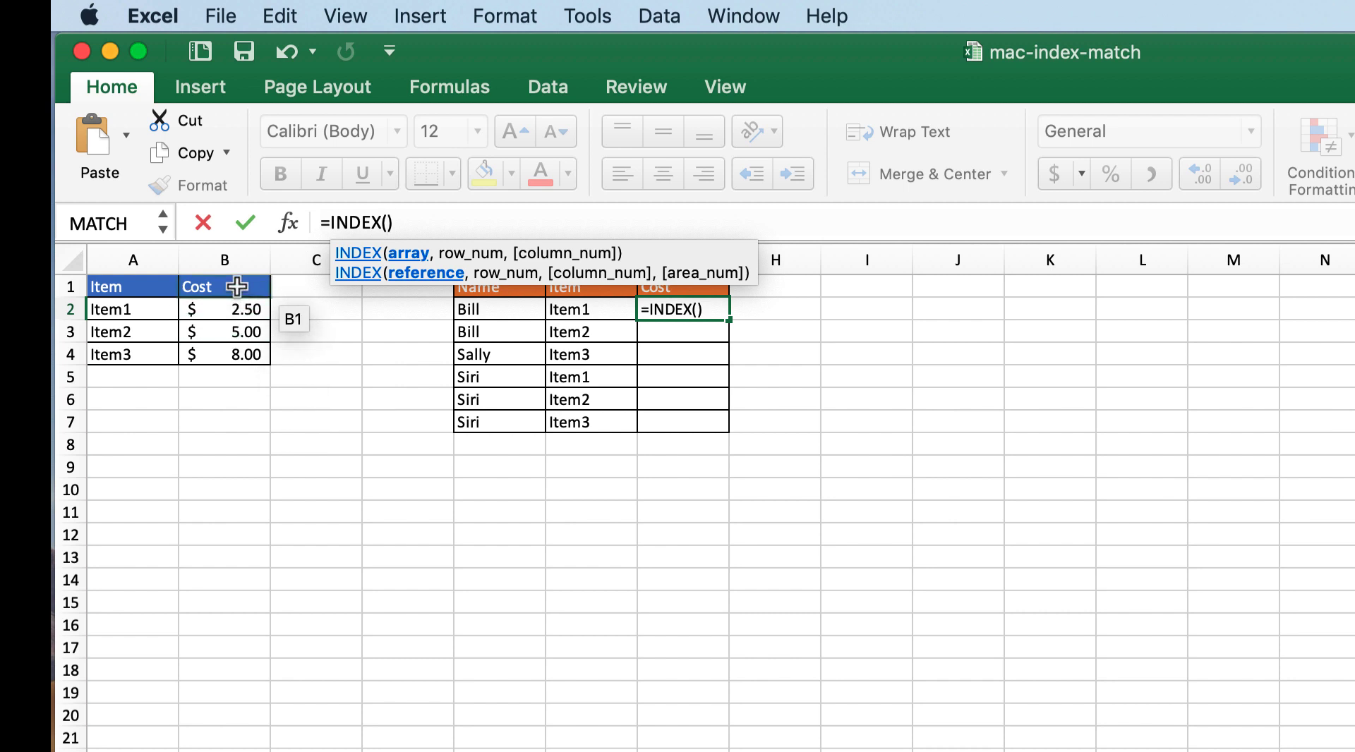
drag(237, 286, 241, 347)
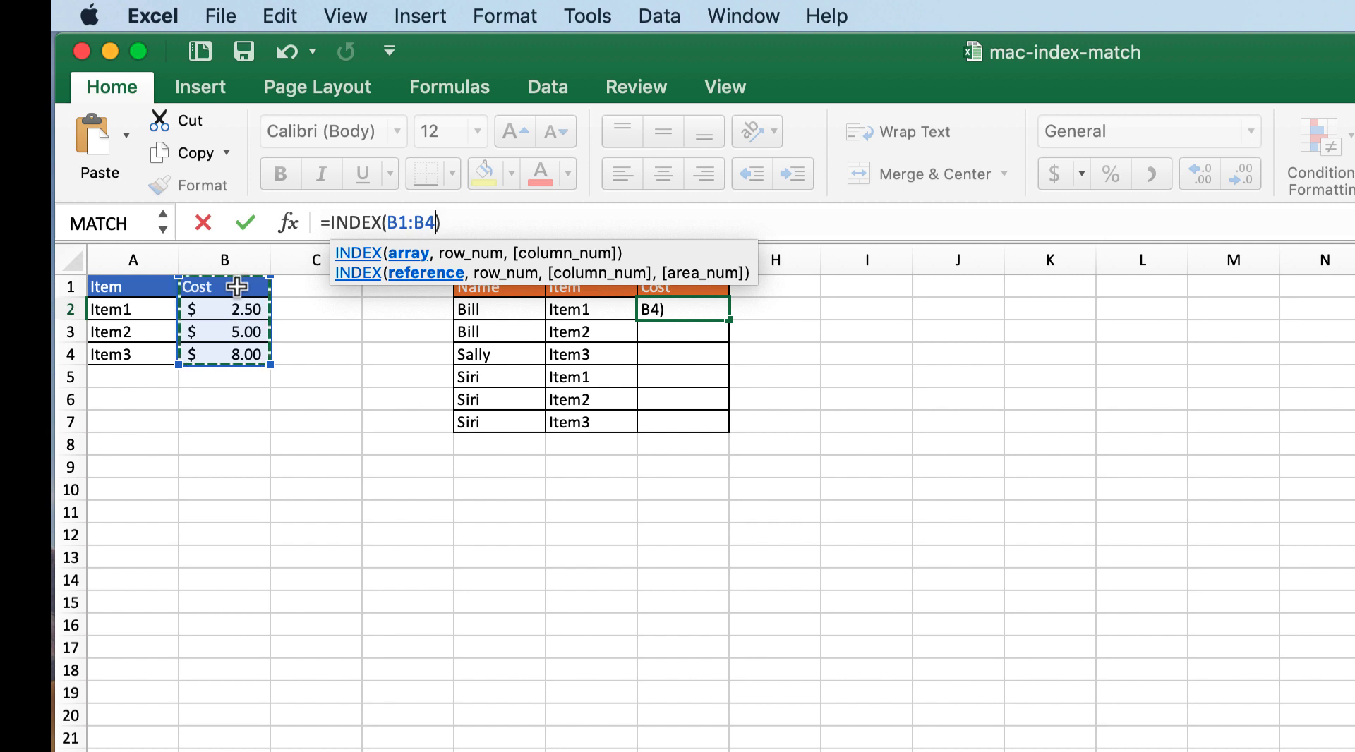
text(,)
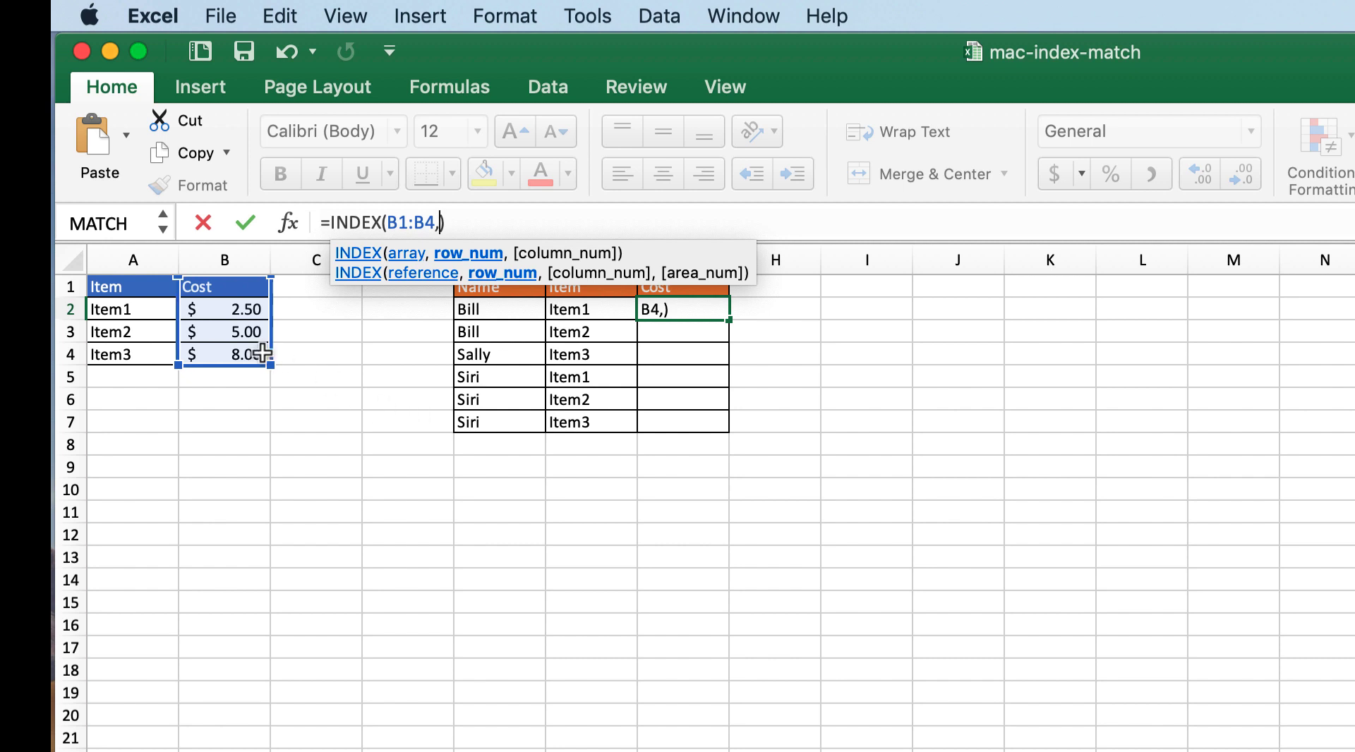
text(2)
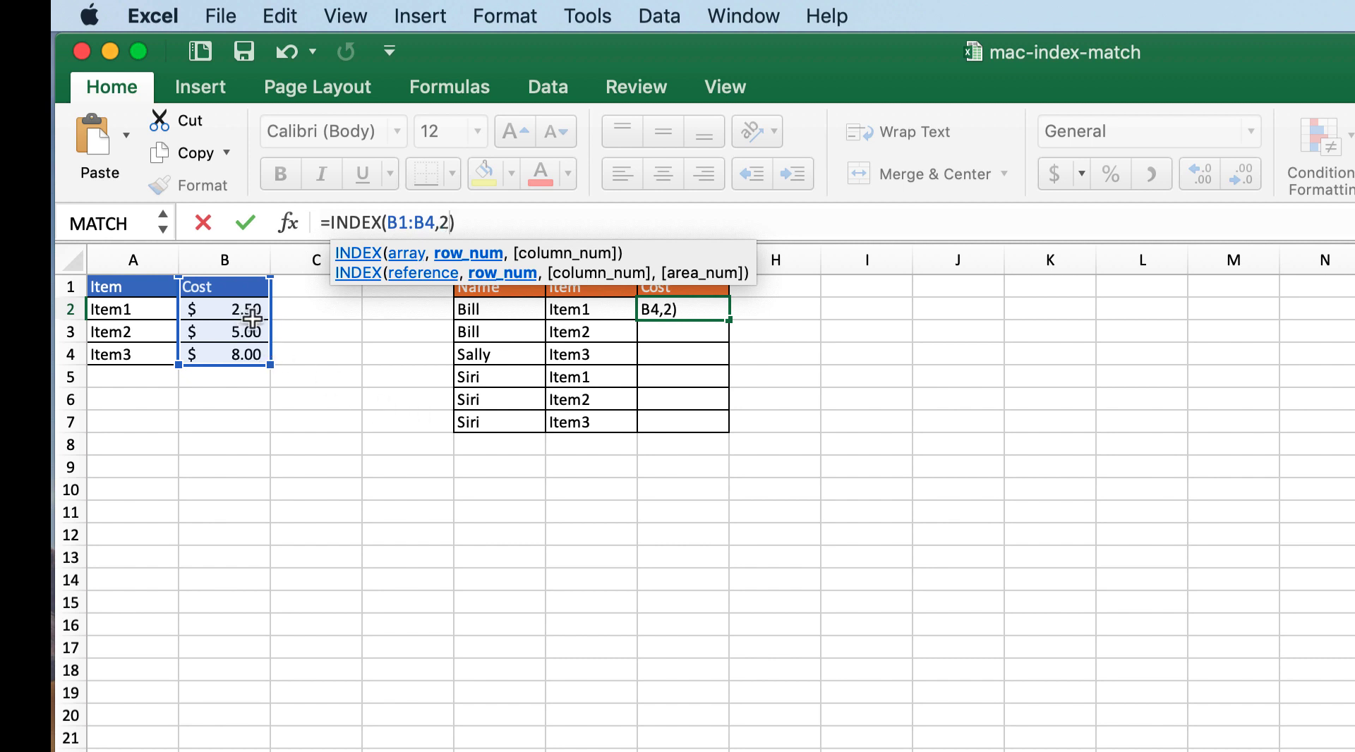
text(,)
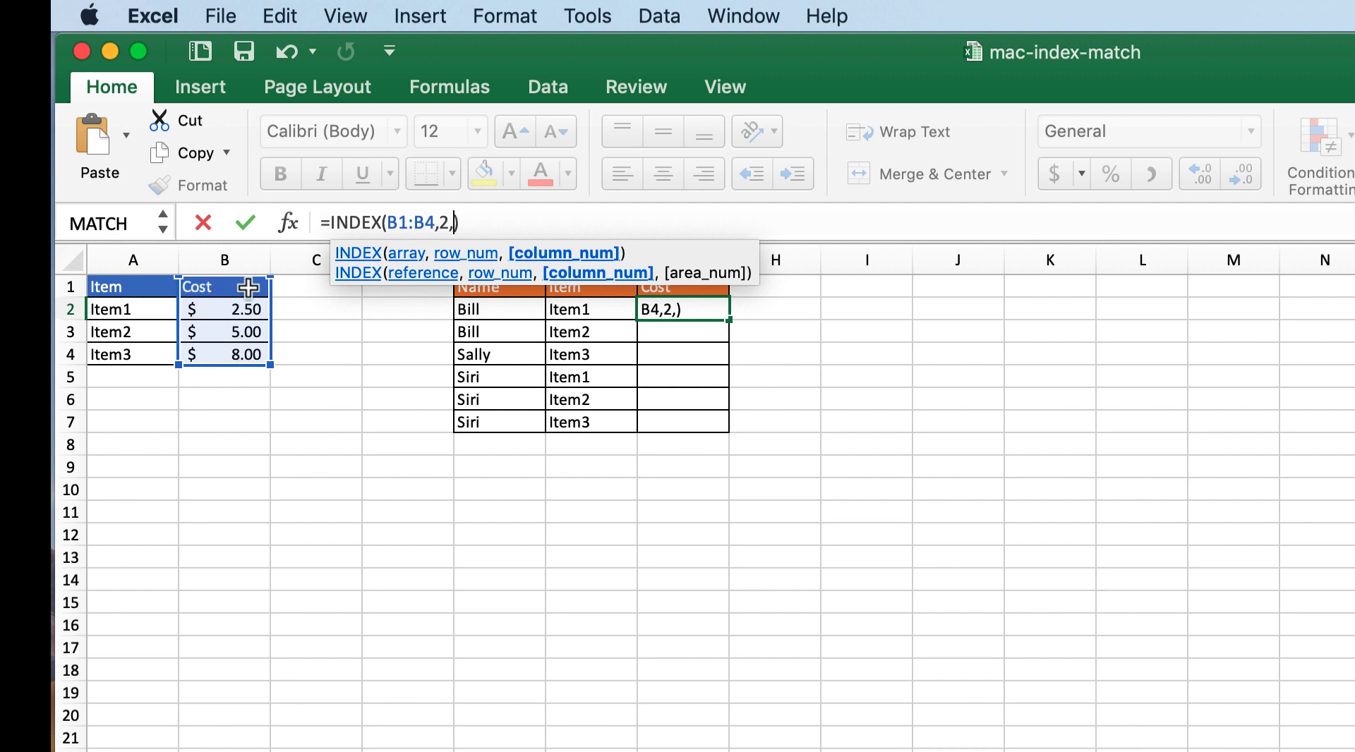
text(1)
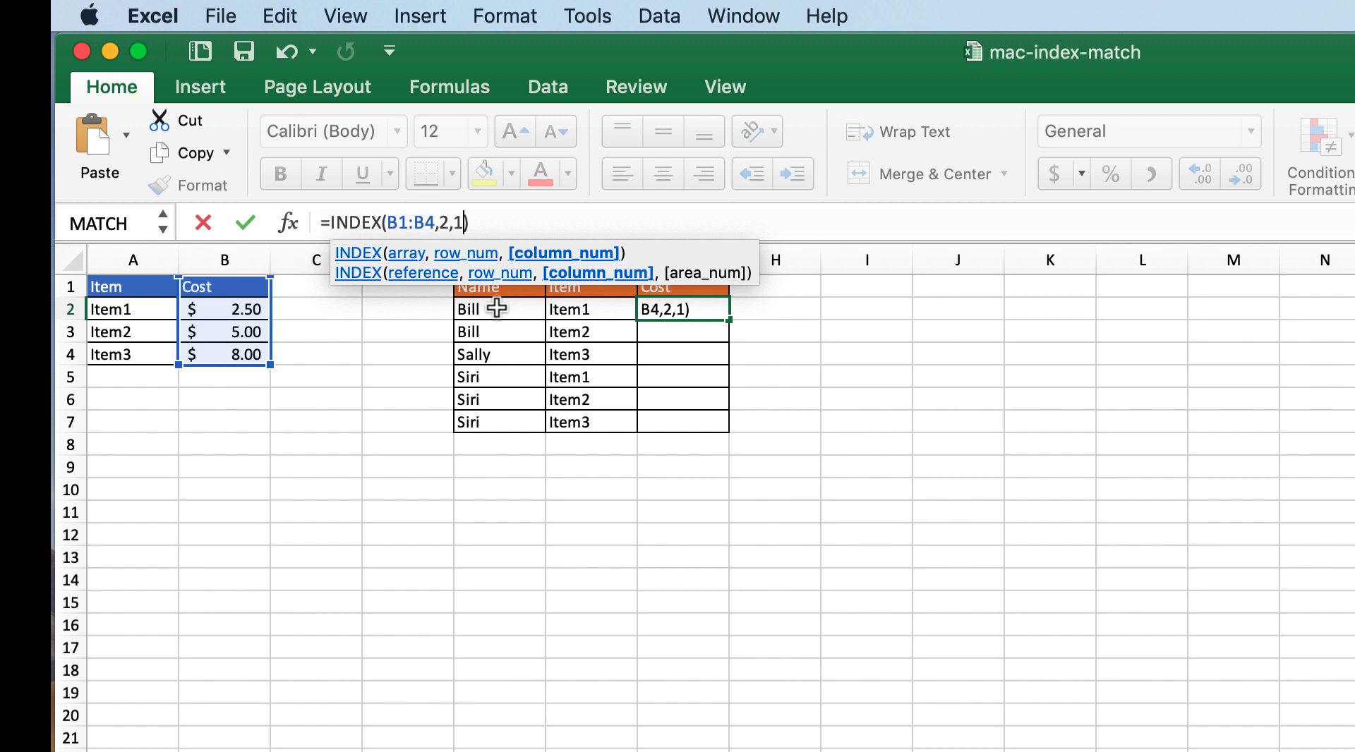
key(Return)
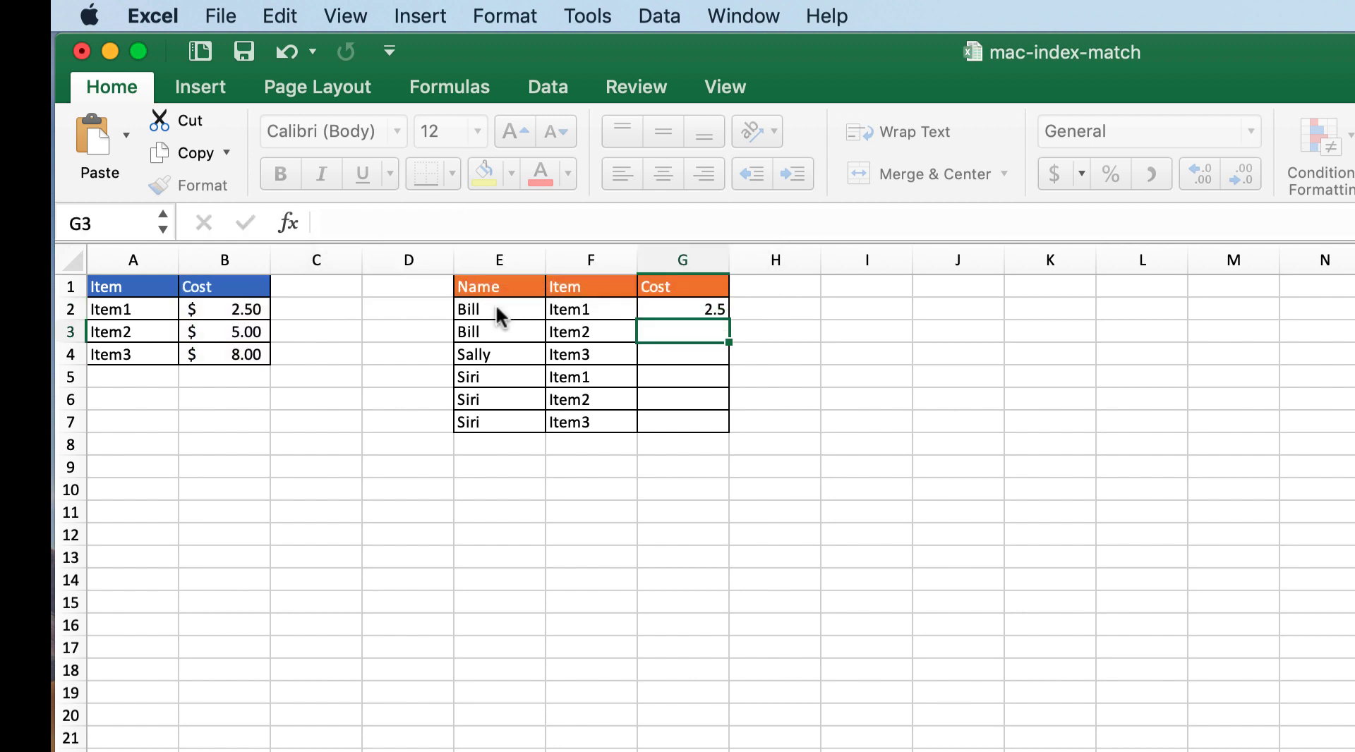
Step: Make the array range in G2's INDEX formula absolute as $B$1:$B$4
click(709, 312)
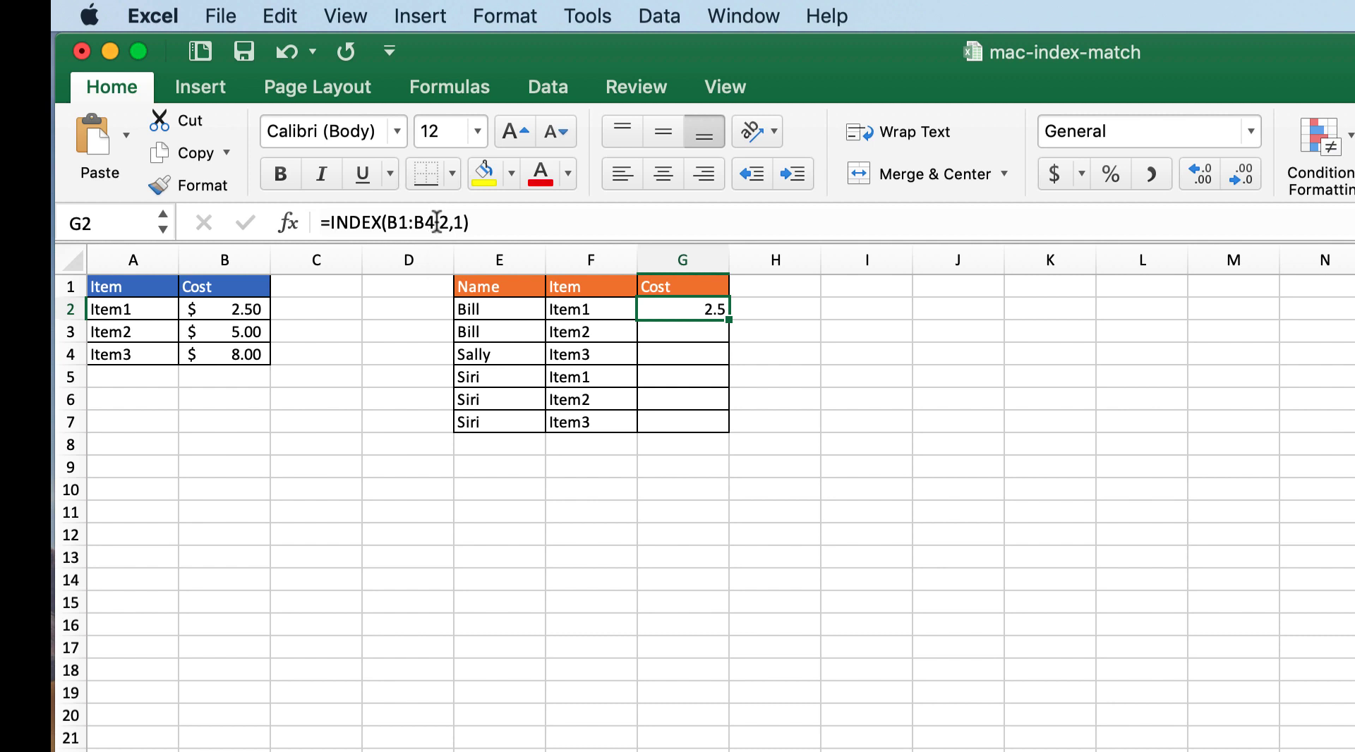
drag(437, 222, 400, 221)
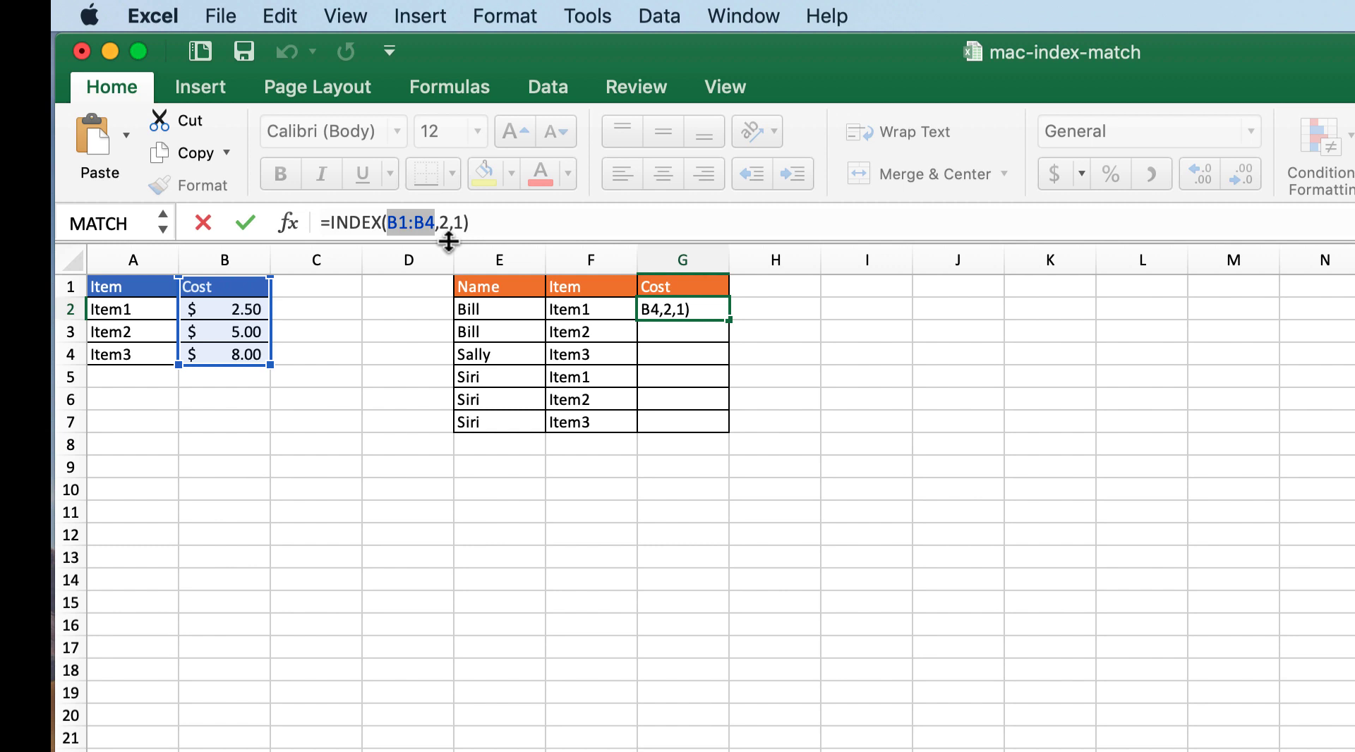
key(F4)
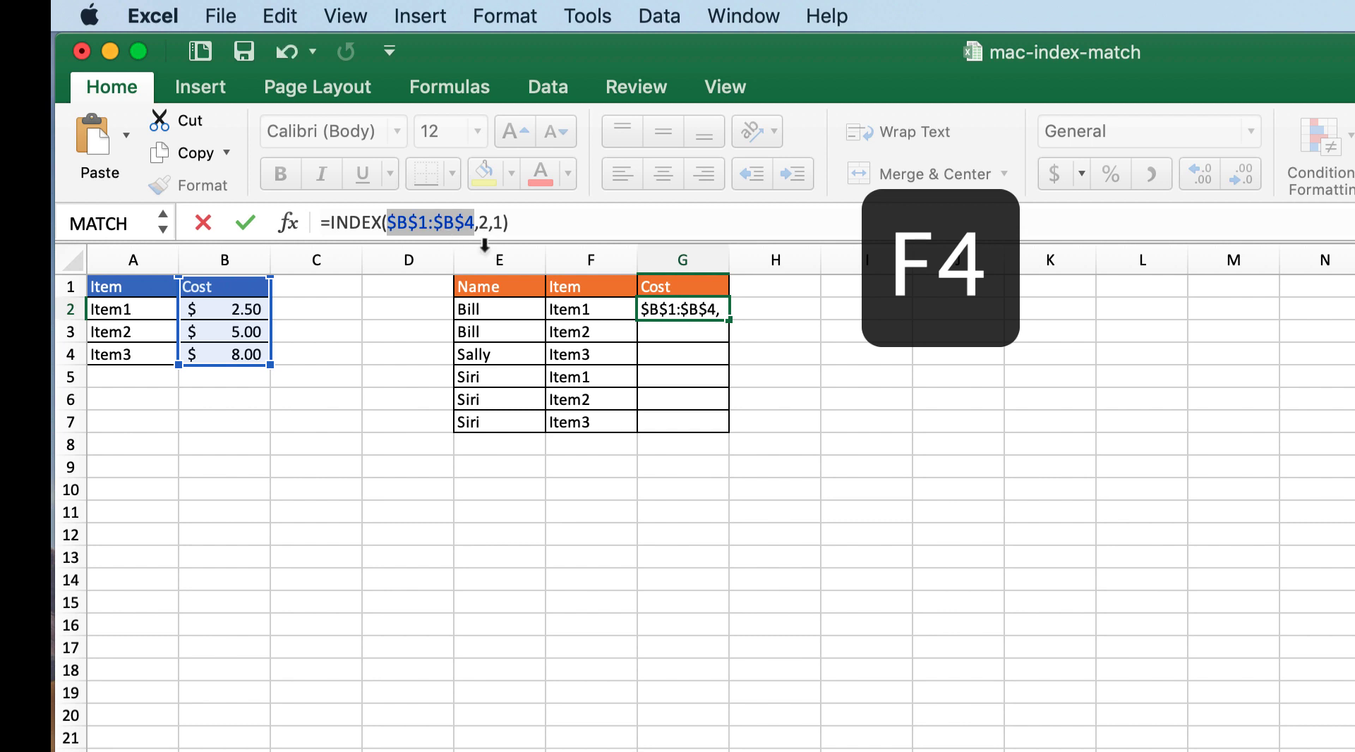
key(Return)
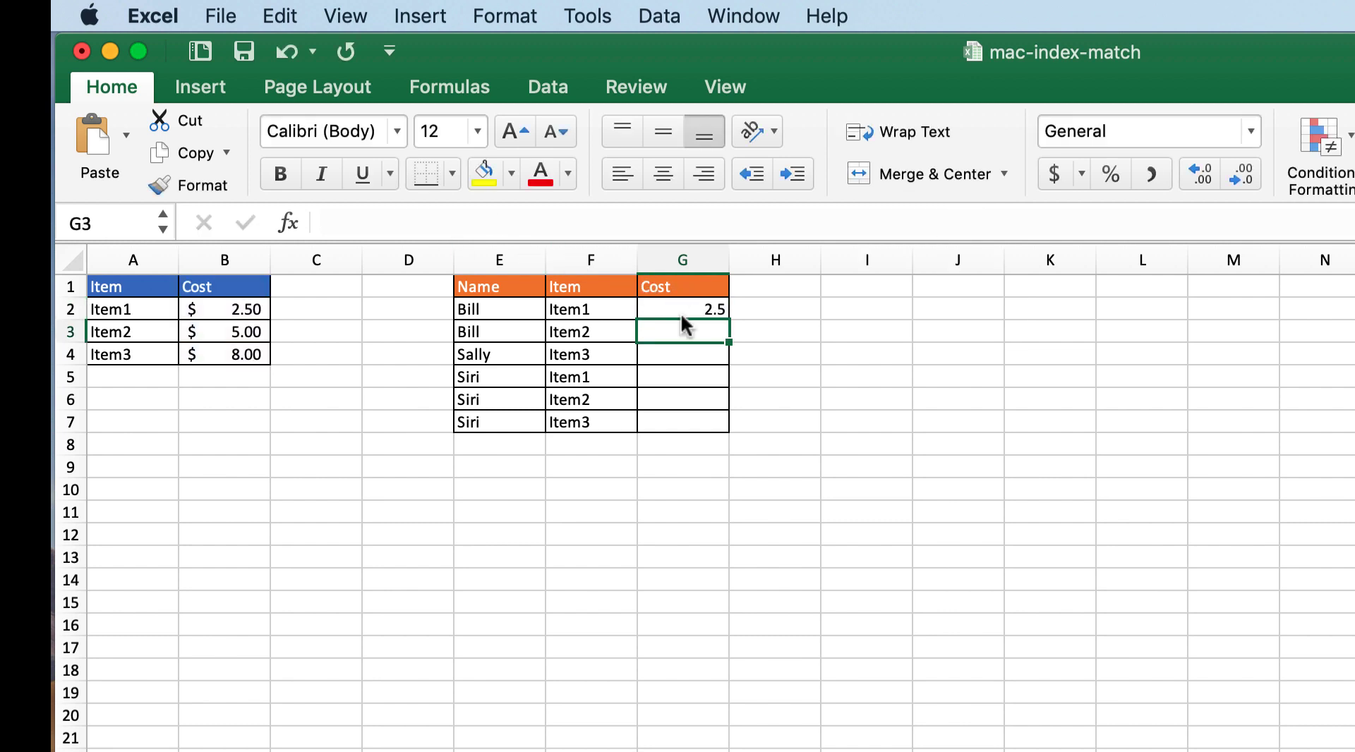
Step: Try filling G2's INDEX formula down through G7, and clear the copies from G3:G7
click(684, 314)
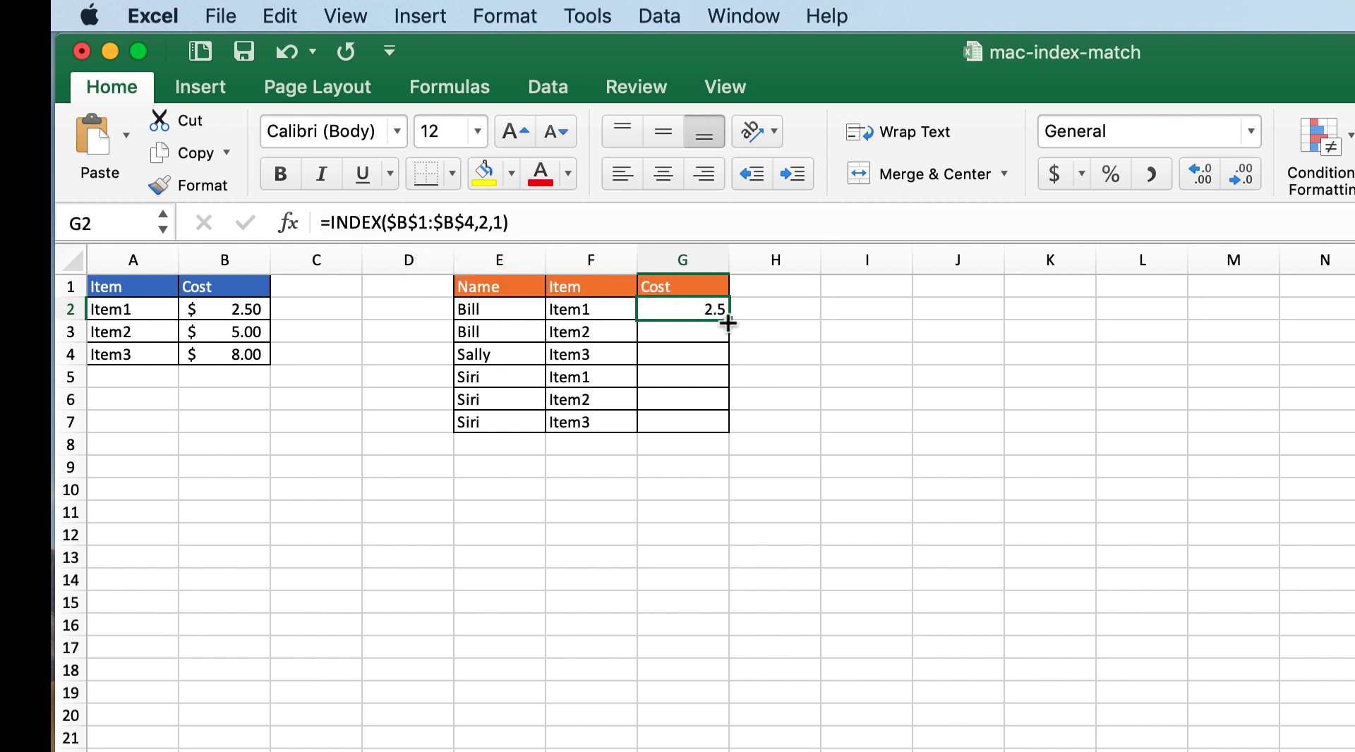
drag(728, 321, 729, 429)
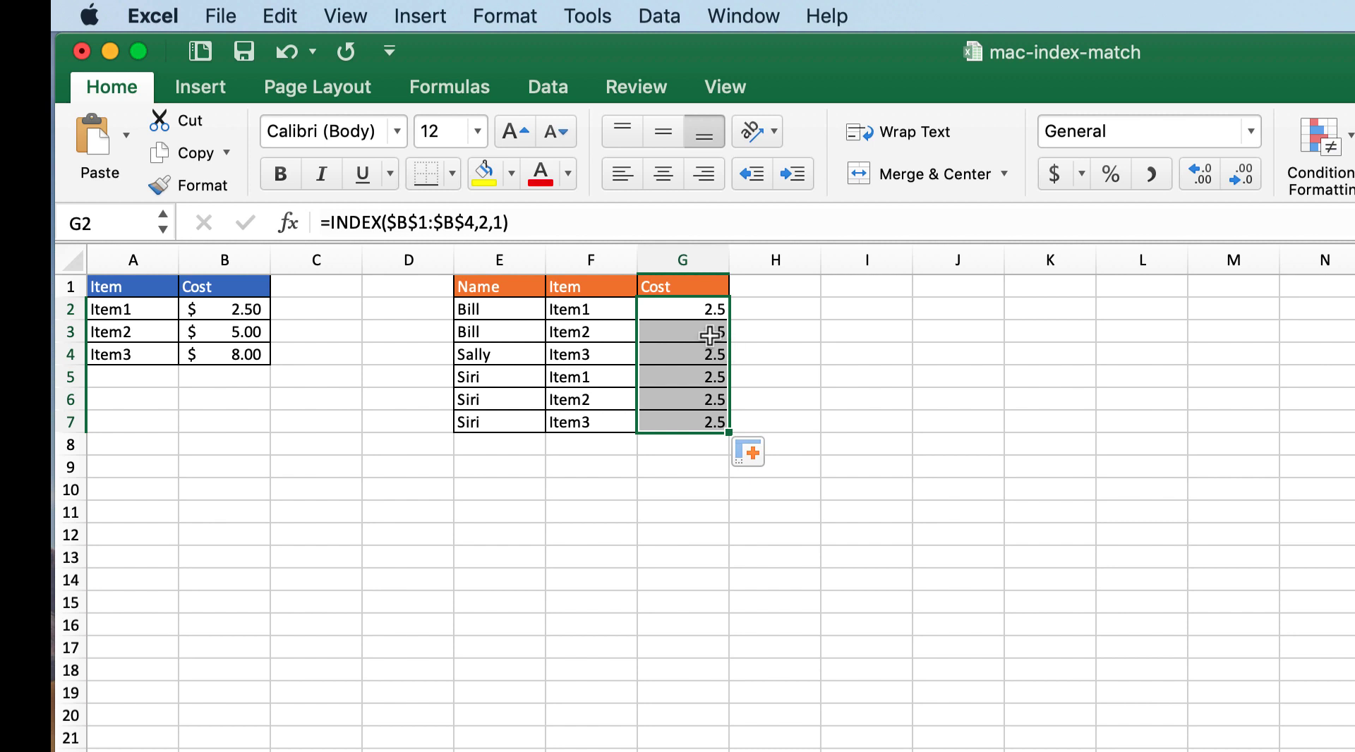
click(710, 333)
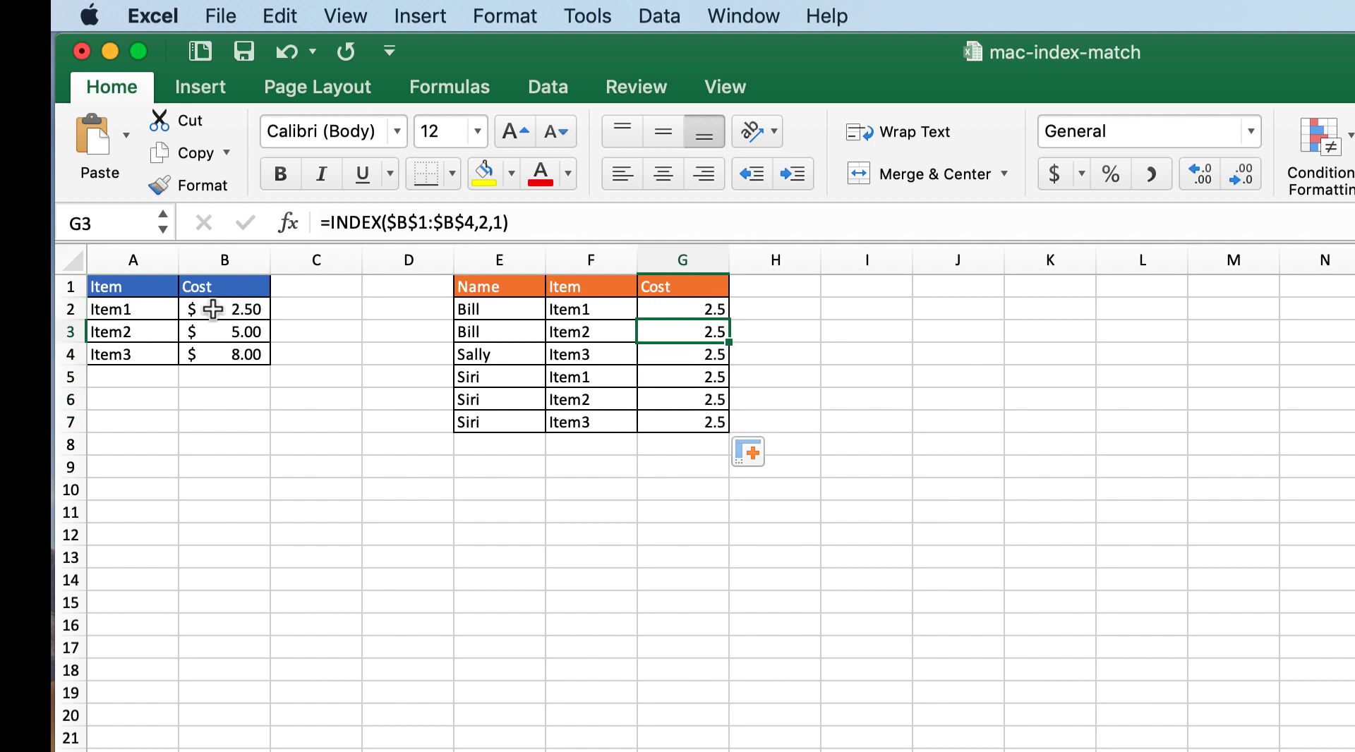
shift+click(679, 426)
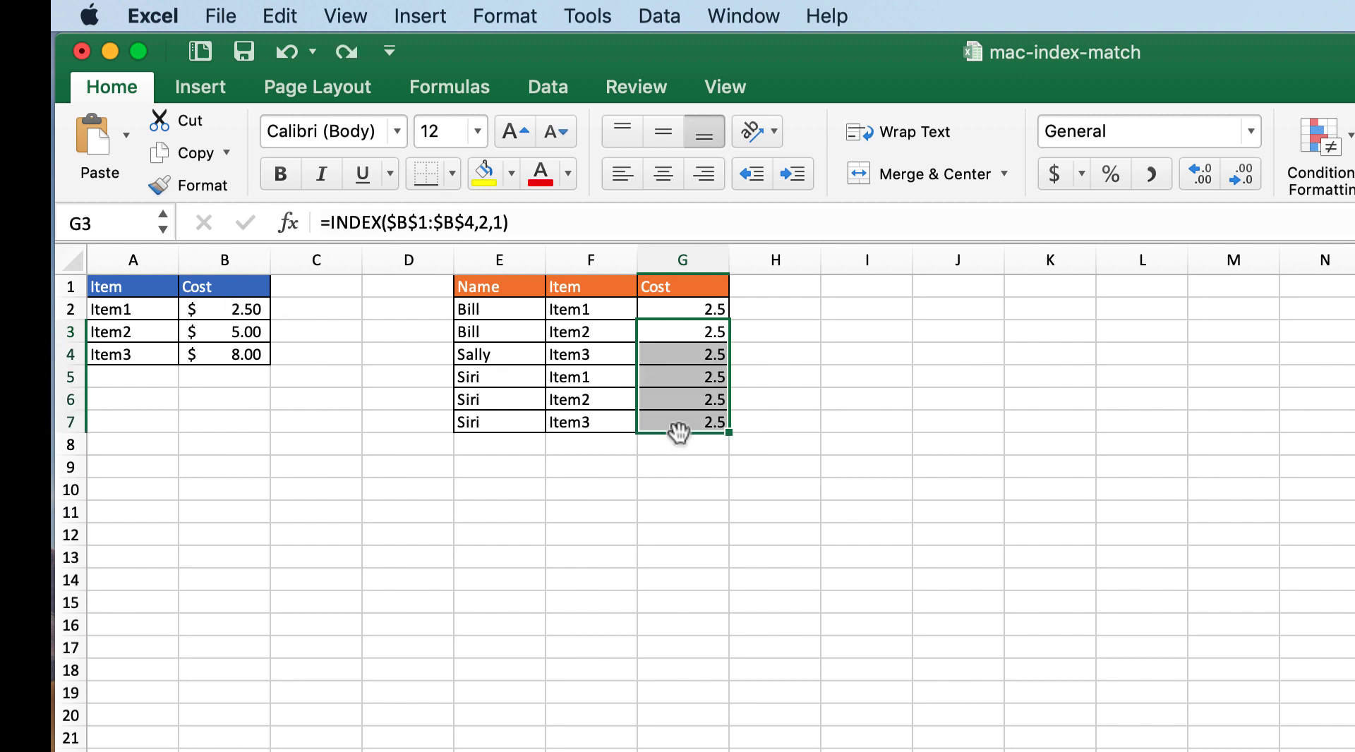
key(Delete)
Step: Remove the row and column arguments 2,1 and the closing parenthesis from the INDEX formula in G2
click(677, 309)
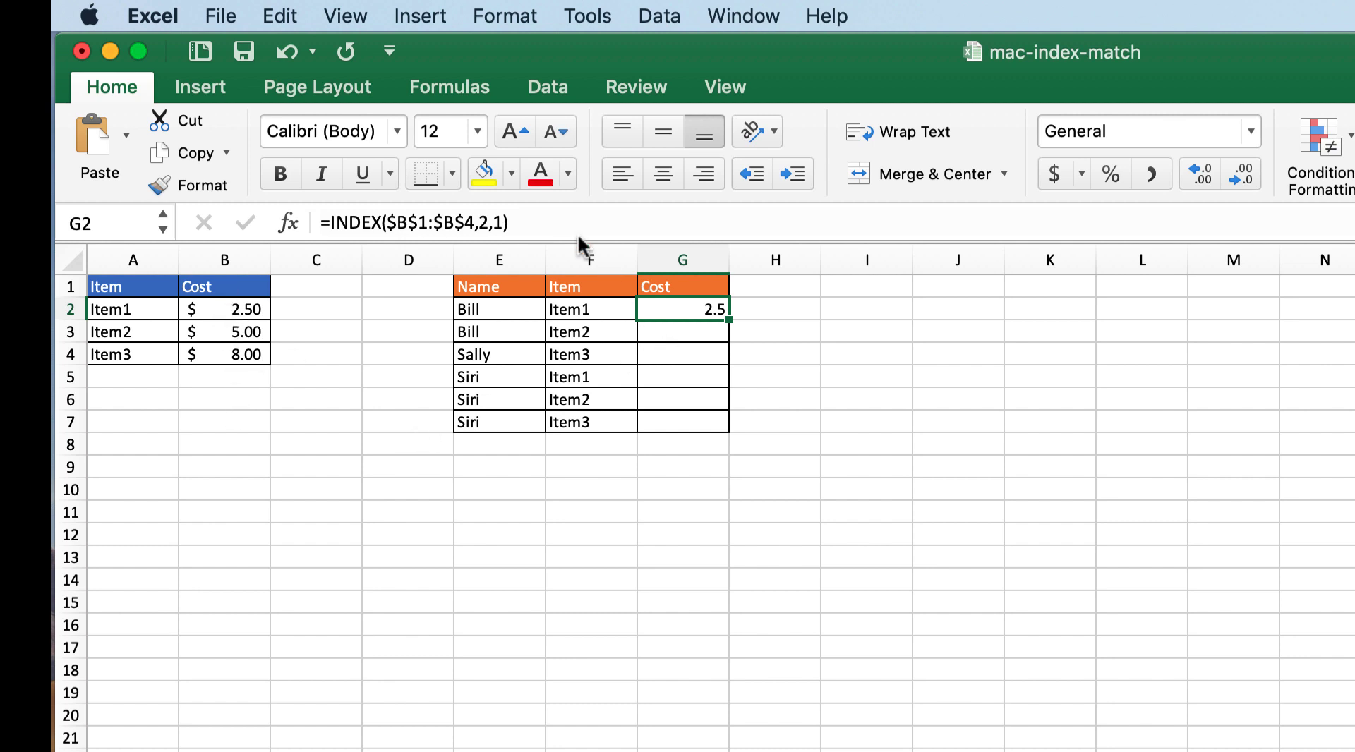
click(537, 216)
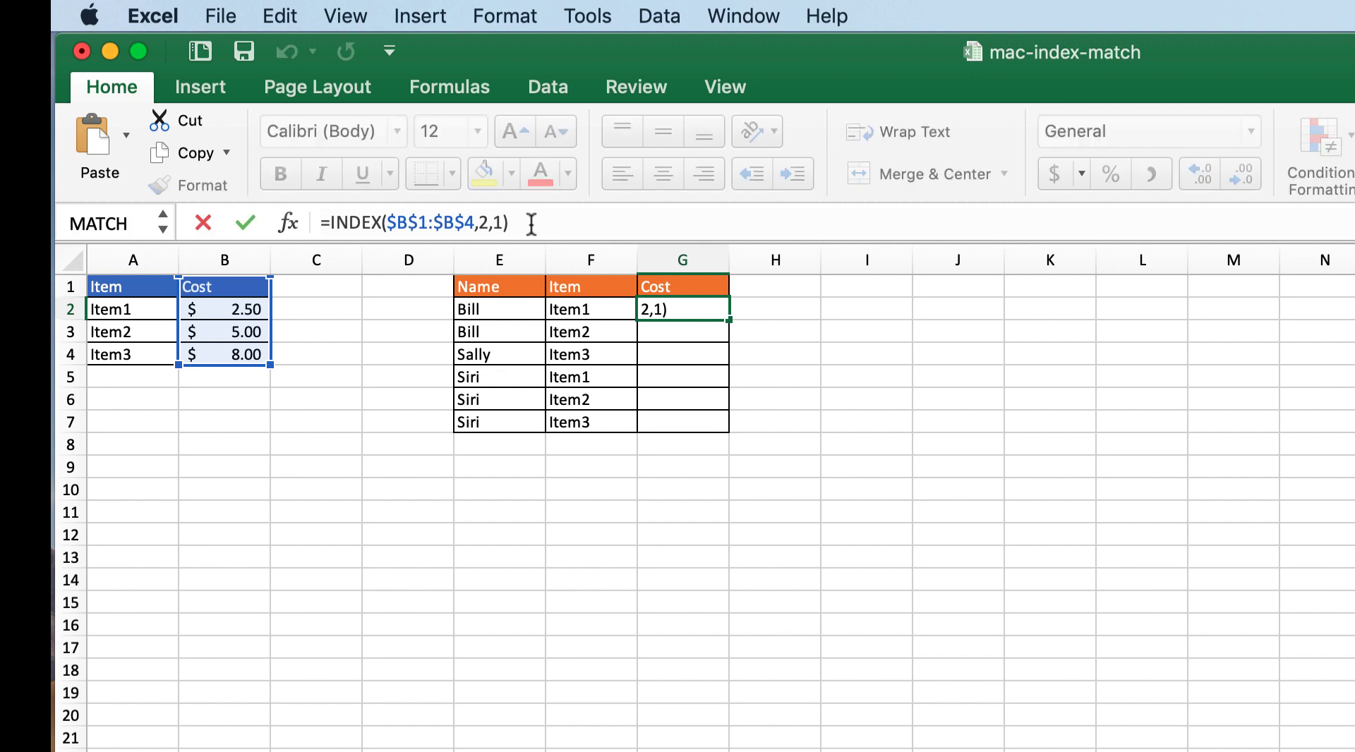
key(BackSpace)
key(BackSpace)
key(BackSpace)
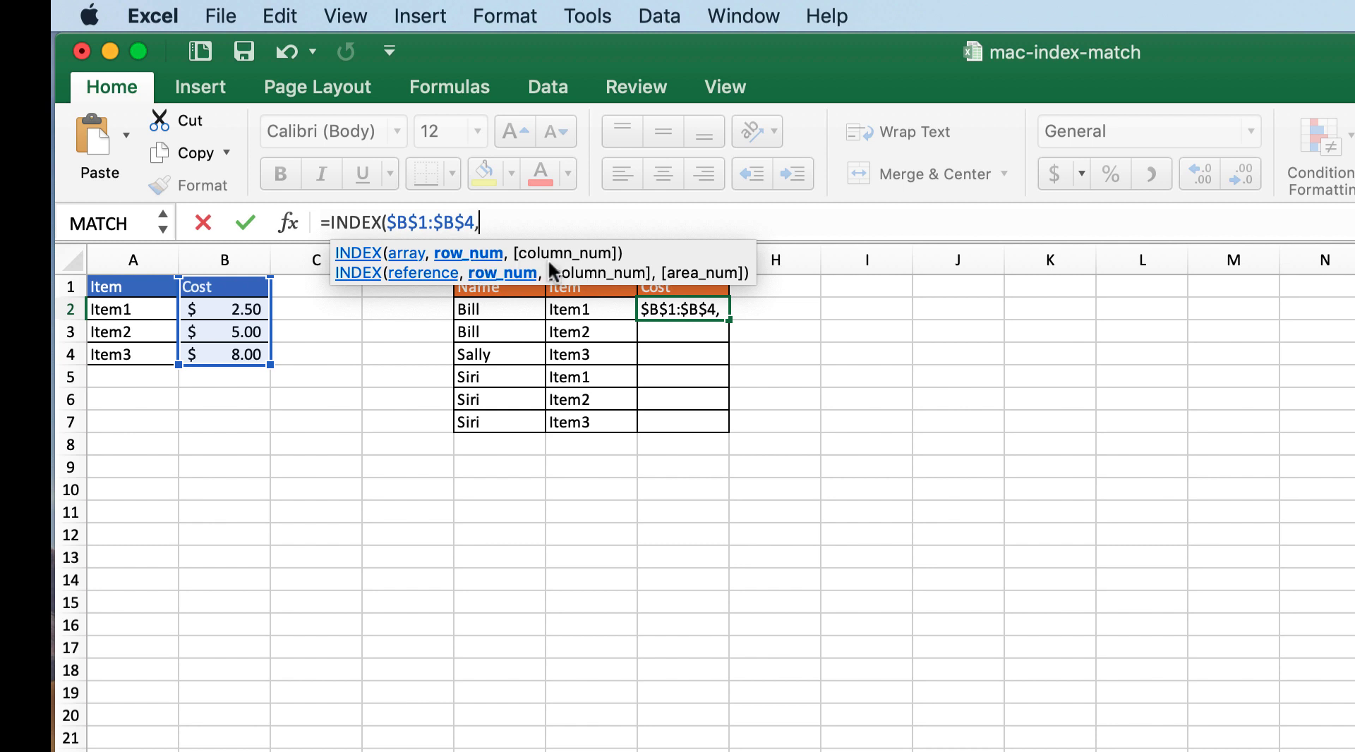
Step: Nest a MATCH function as the INDEX row number in G2, with F2 as its lookup value
text(mtch)
key(BackSpace)
key(BackSpace)
text(at)
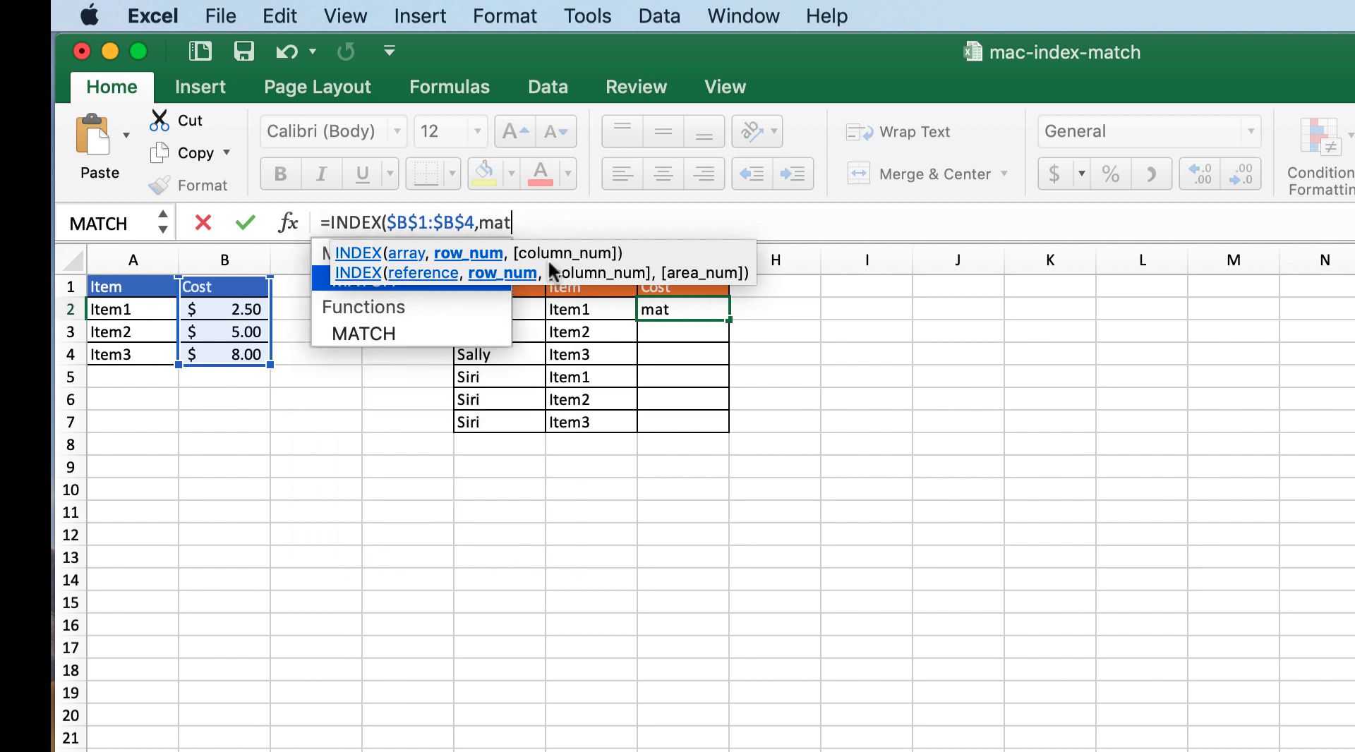
text(ch()
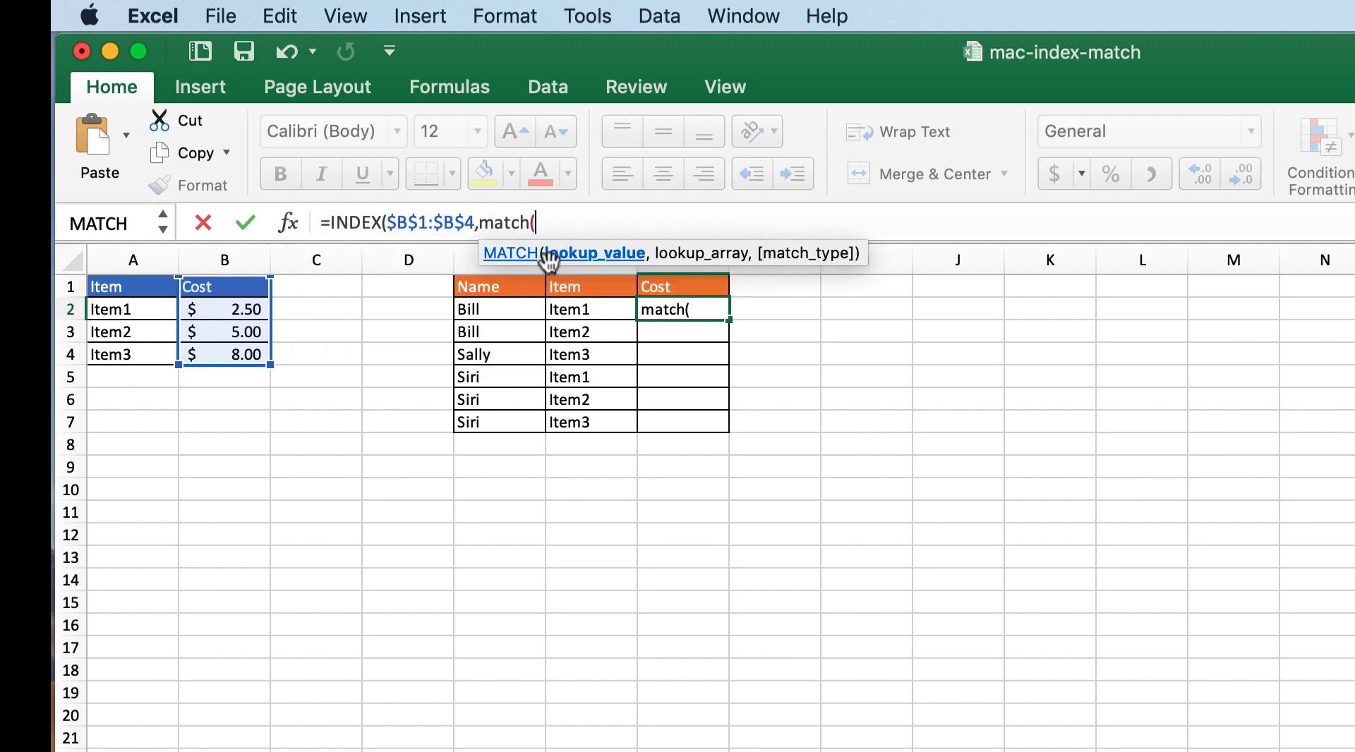
click(600, 310)
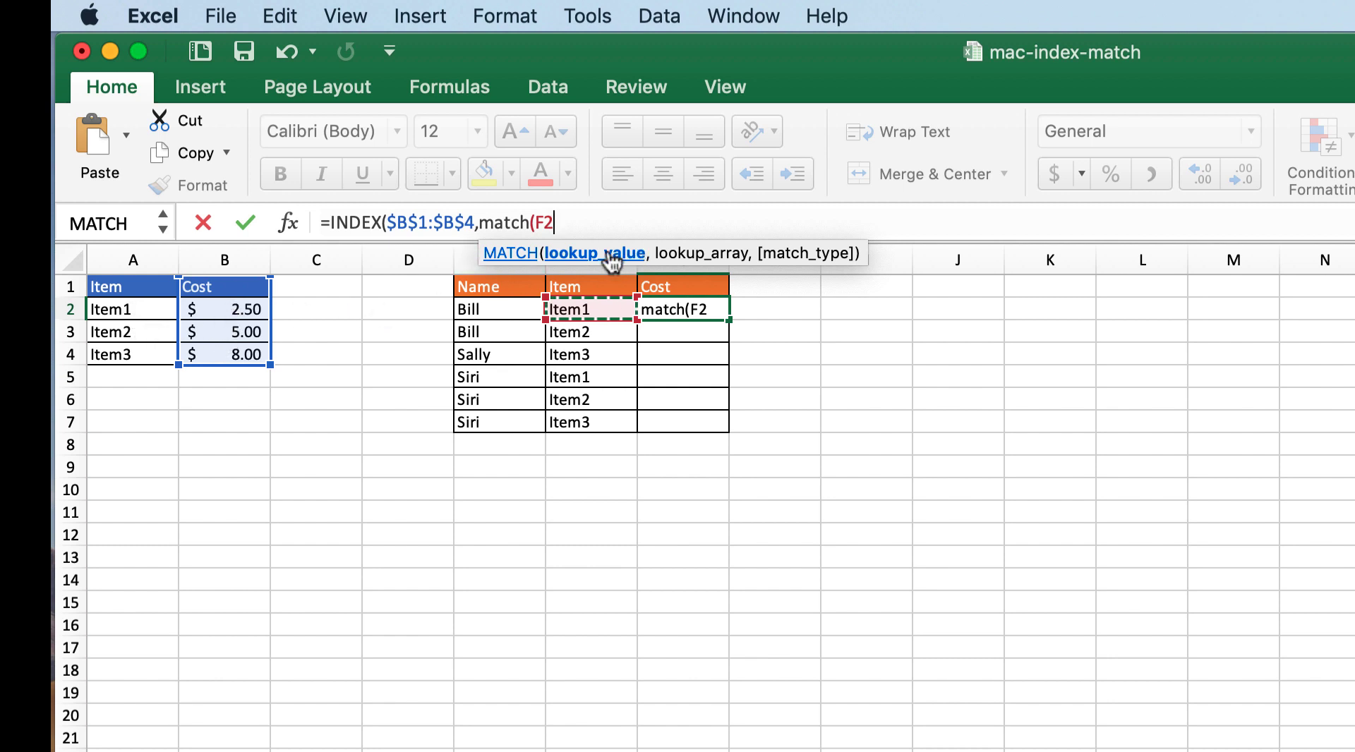
text(,)
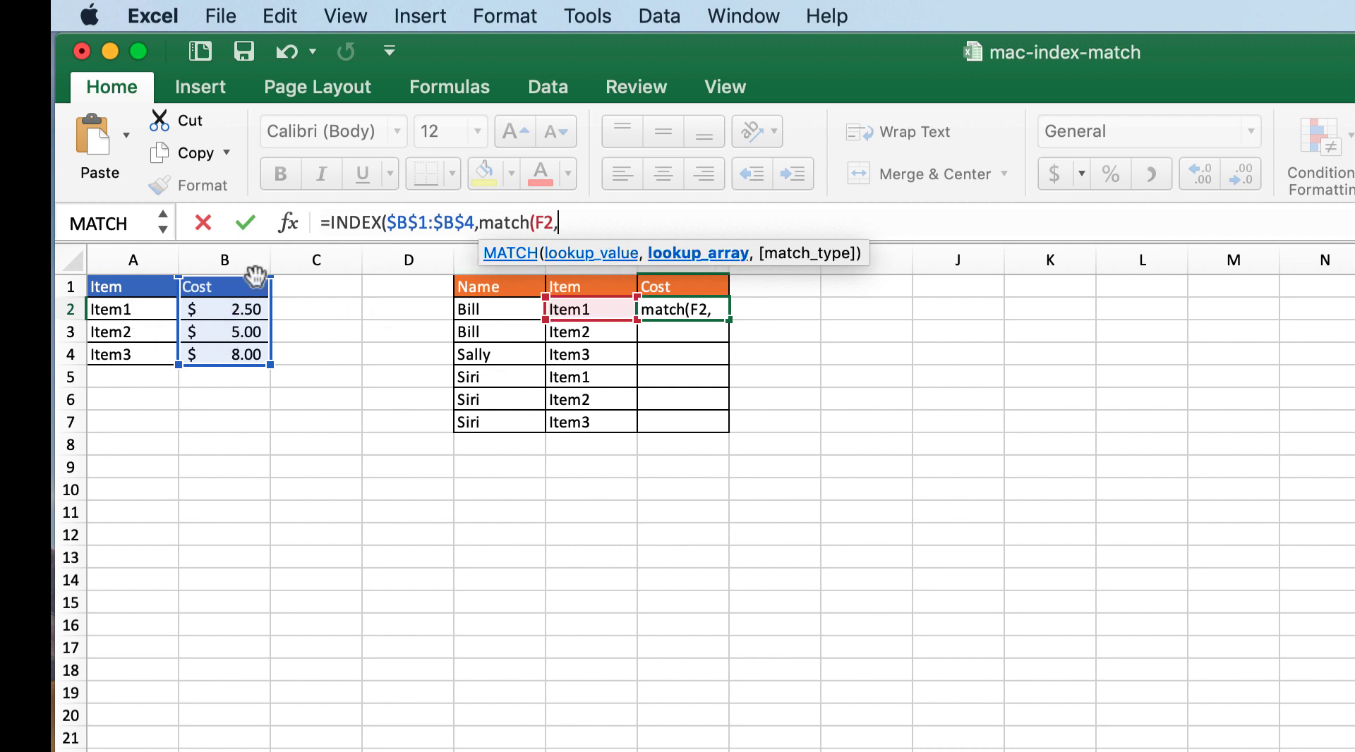
Step: Complete MATCH with the absolute lookup array $A$1:$A$4 and match type TRUE, and enter the formula with both parentheses closed
click(136, 310)
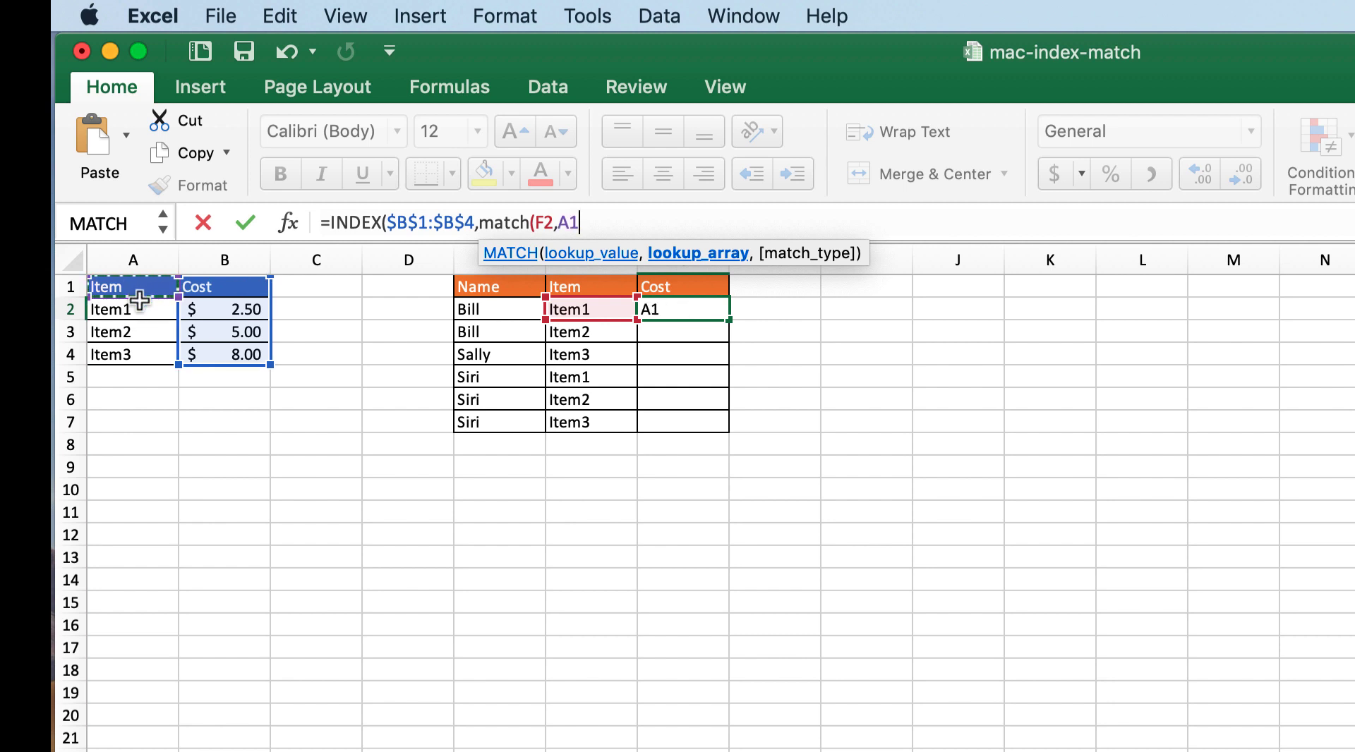
drag(139, 300, 139, 353)
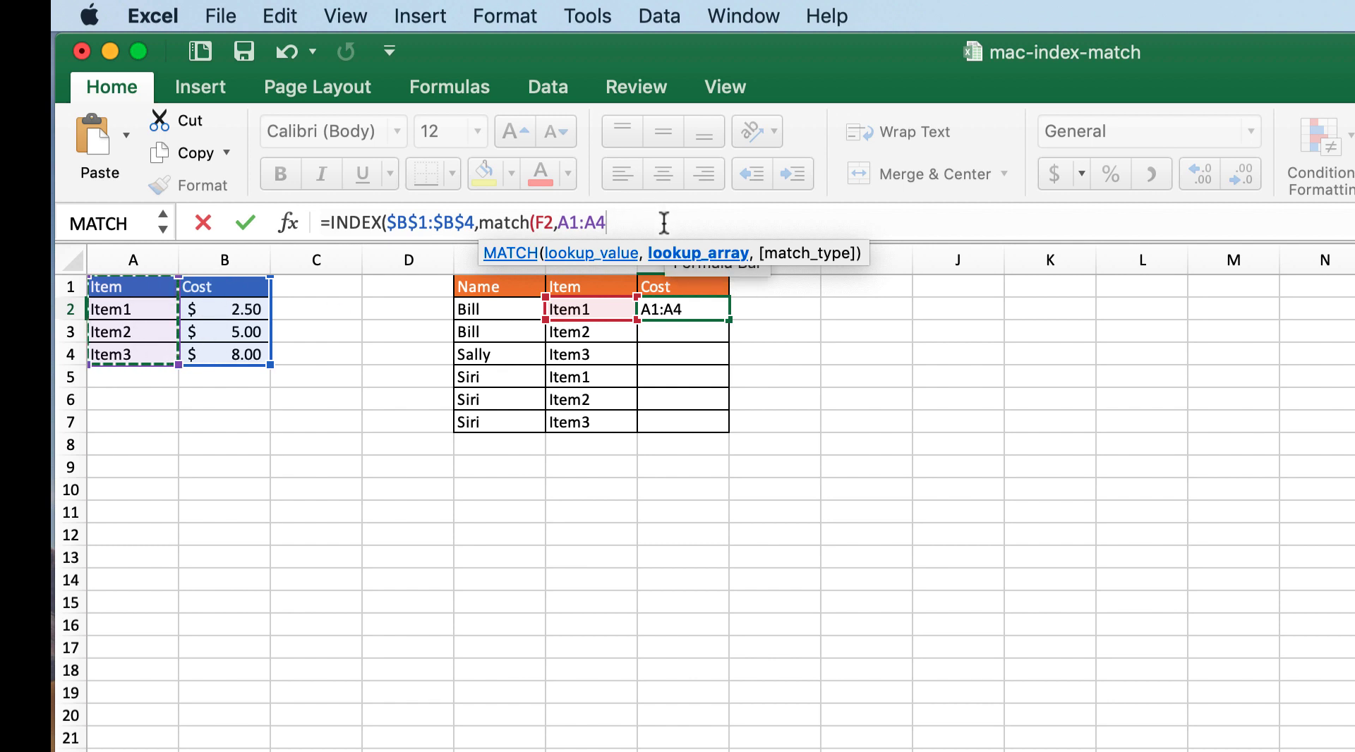
key(F4)
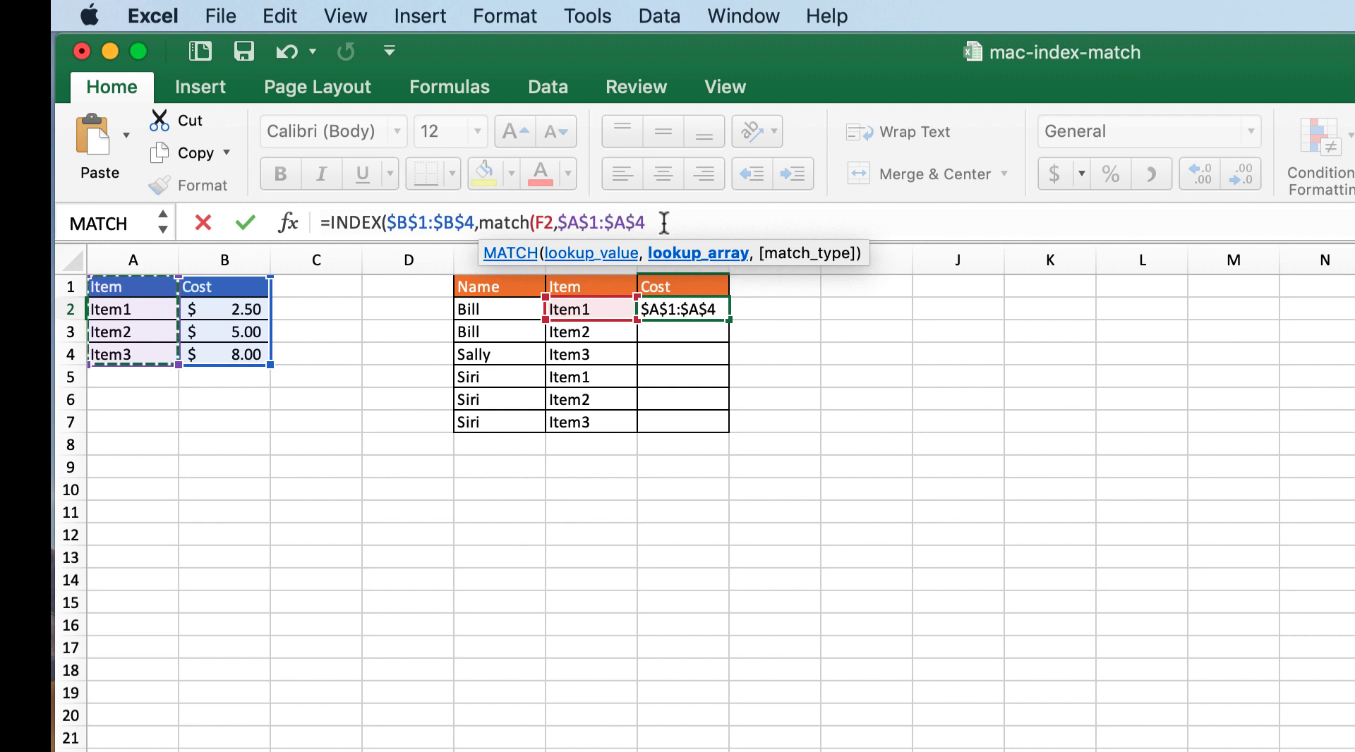
text(,)
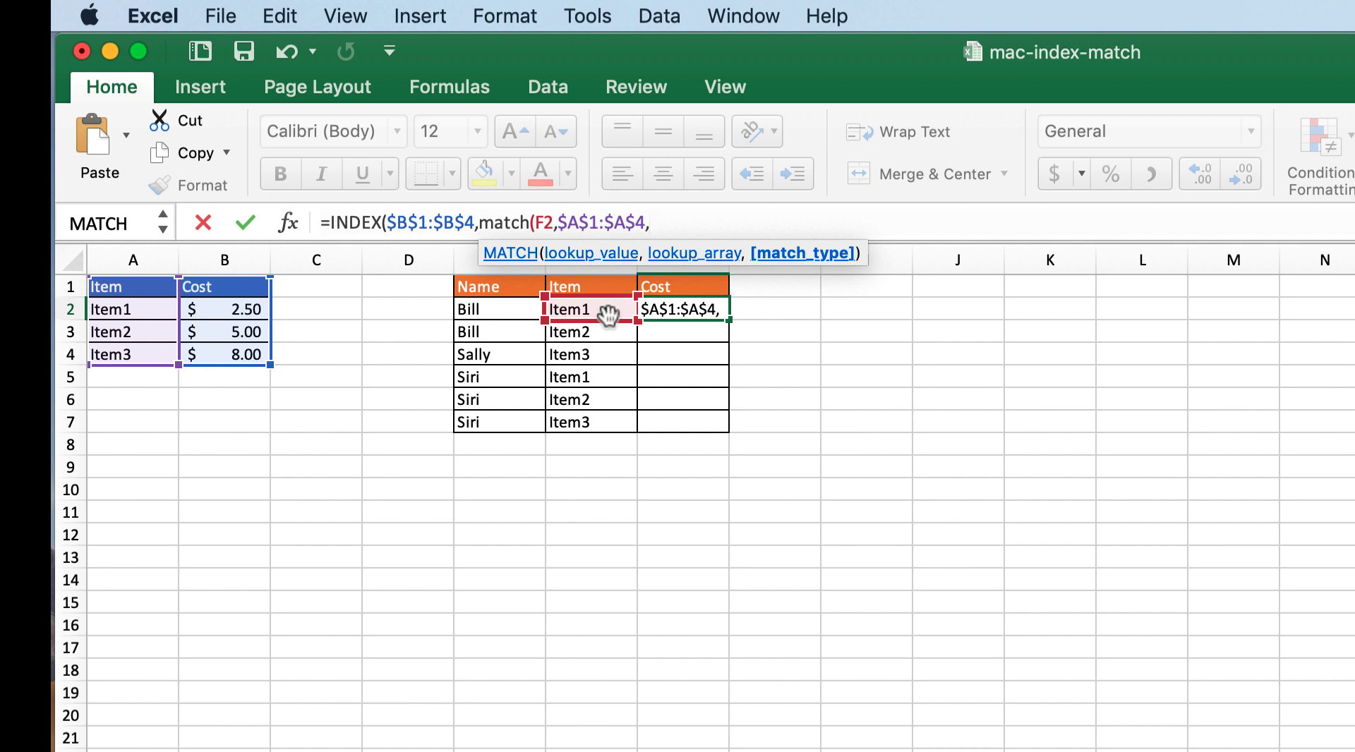
text(true)
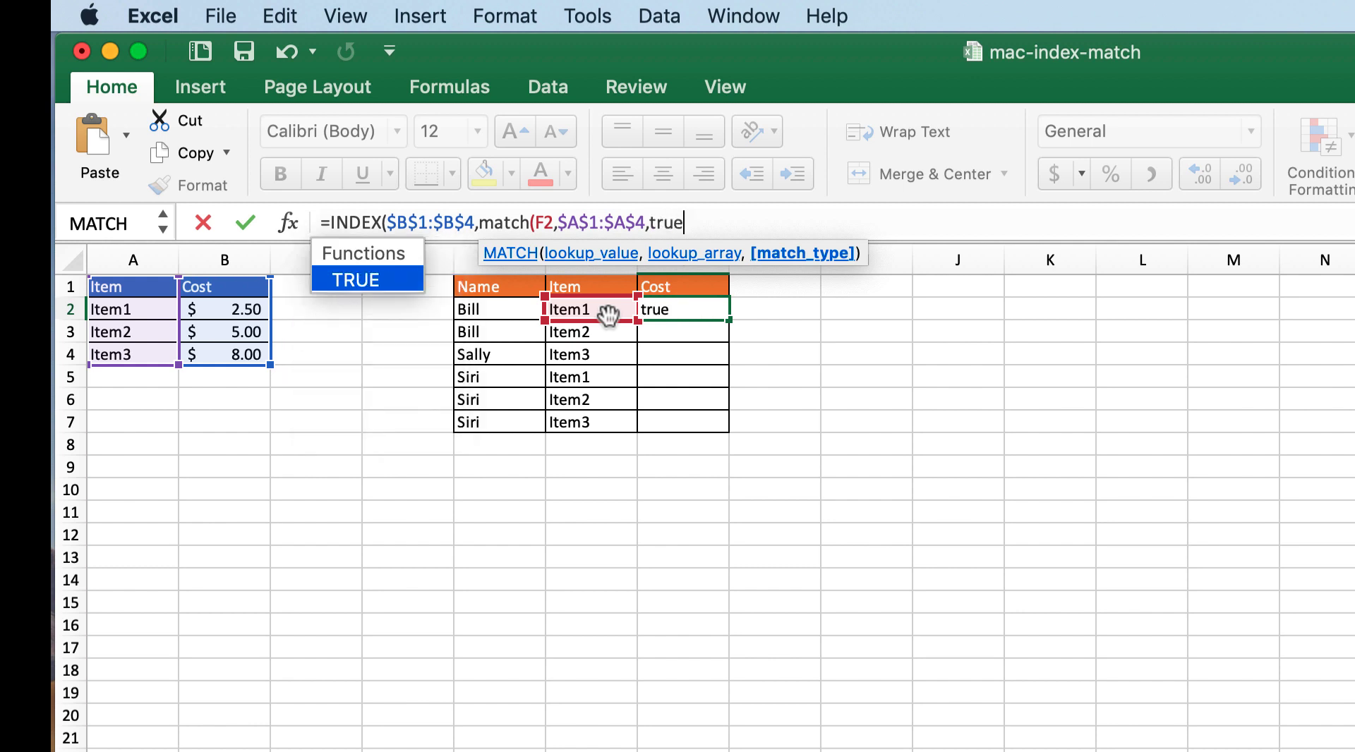
text())
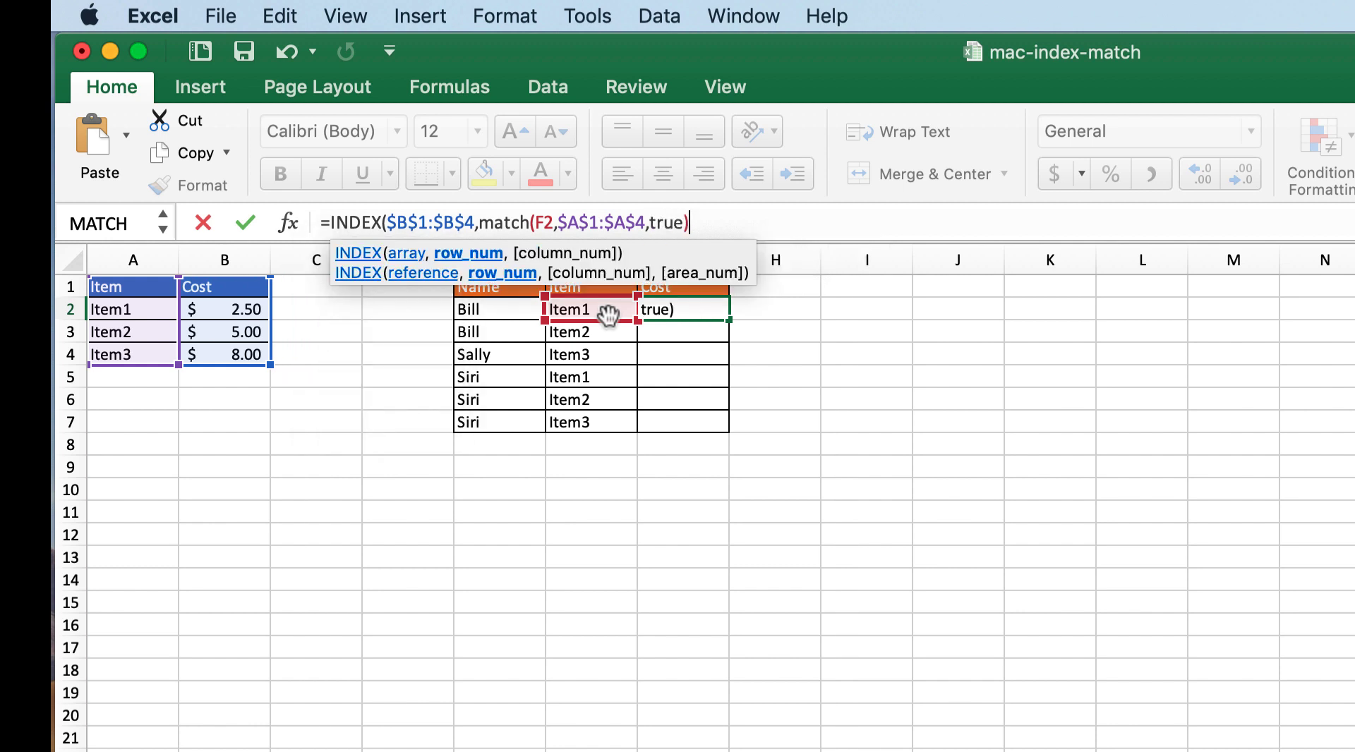
key(Return)
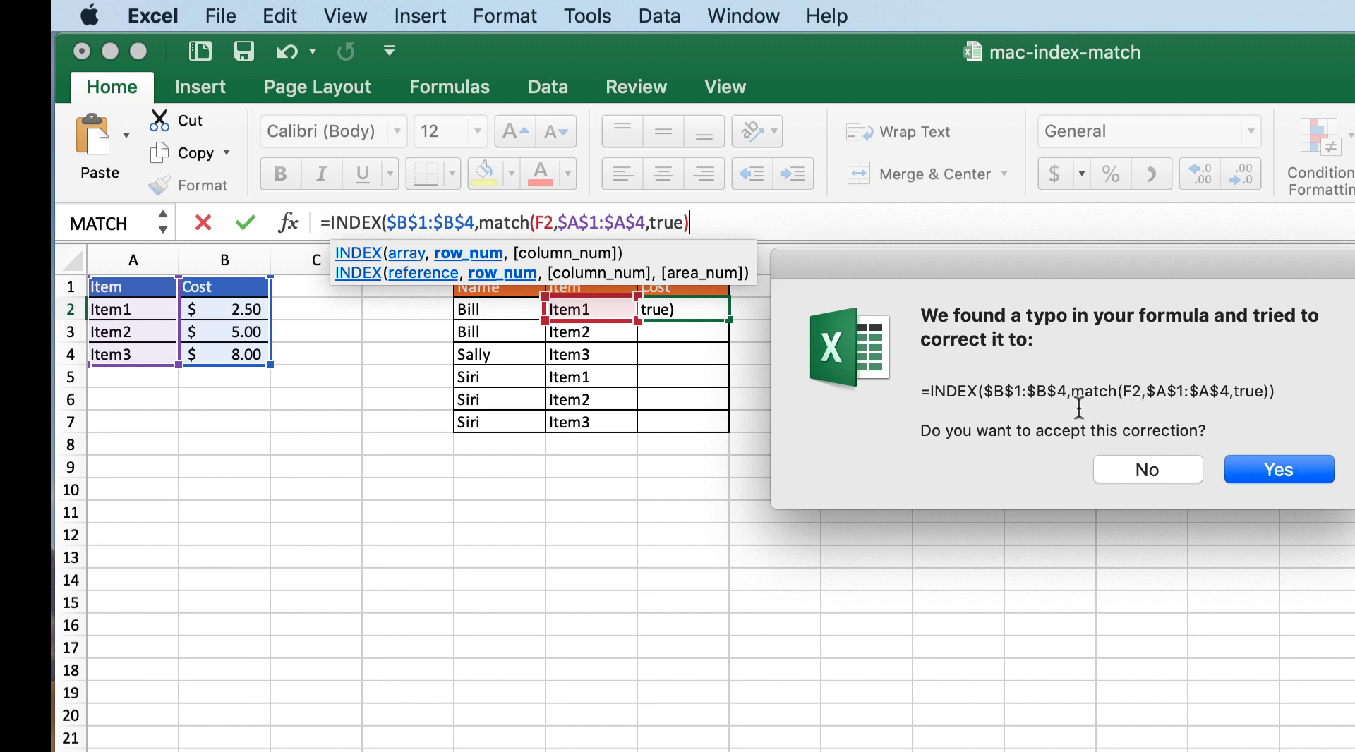
click(1277, 473)
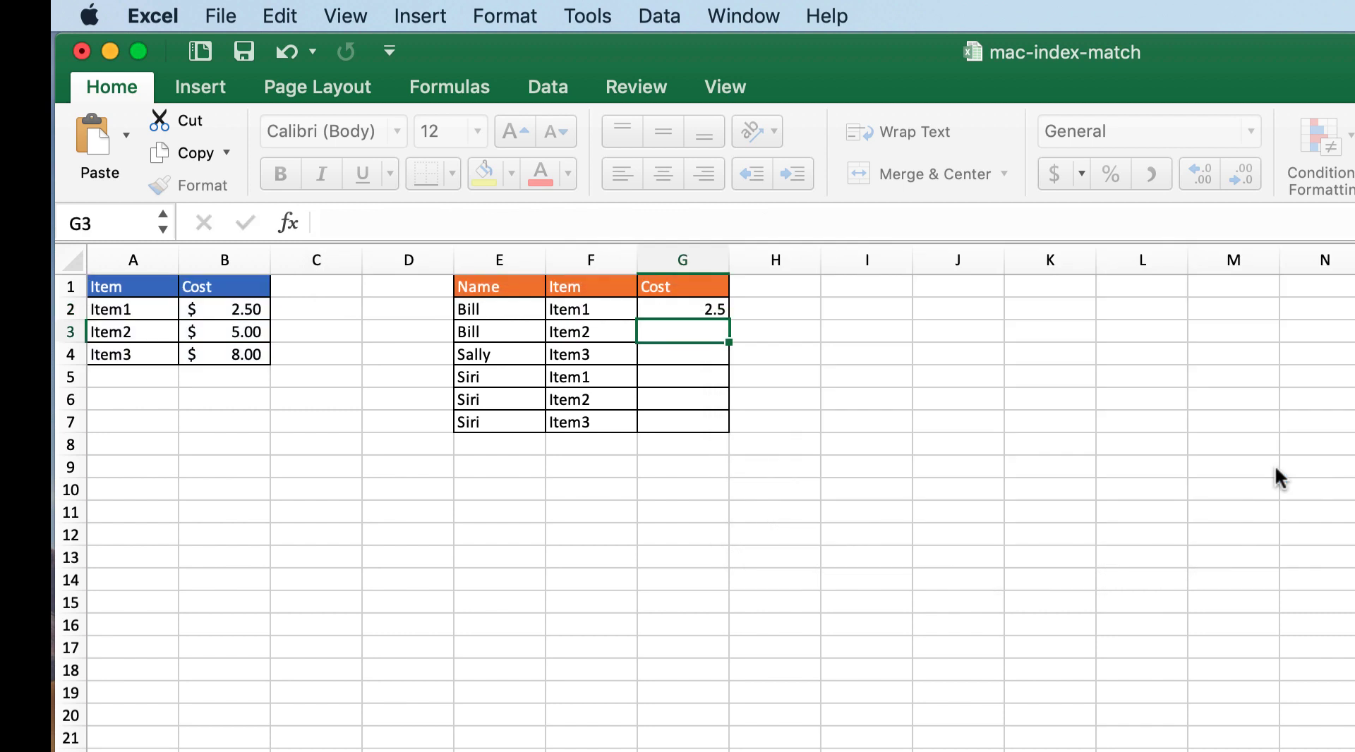
Step: Fill the INDEX MATCH formula from G2 down through G7 and check the copy in G3
click(703, 308)
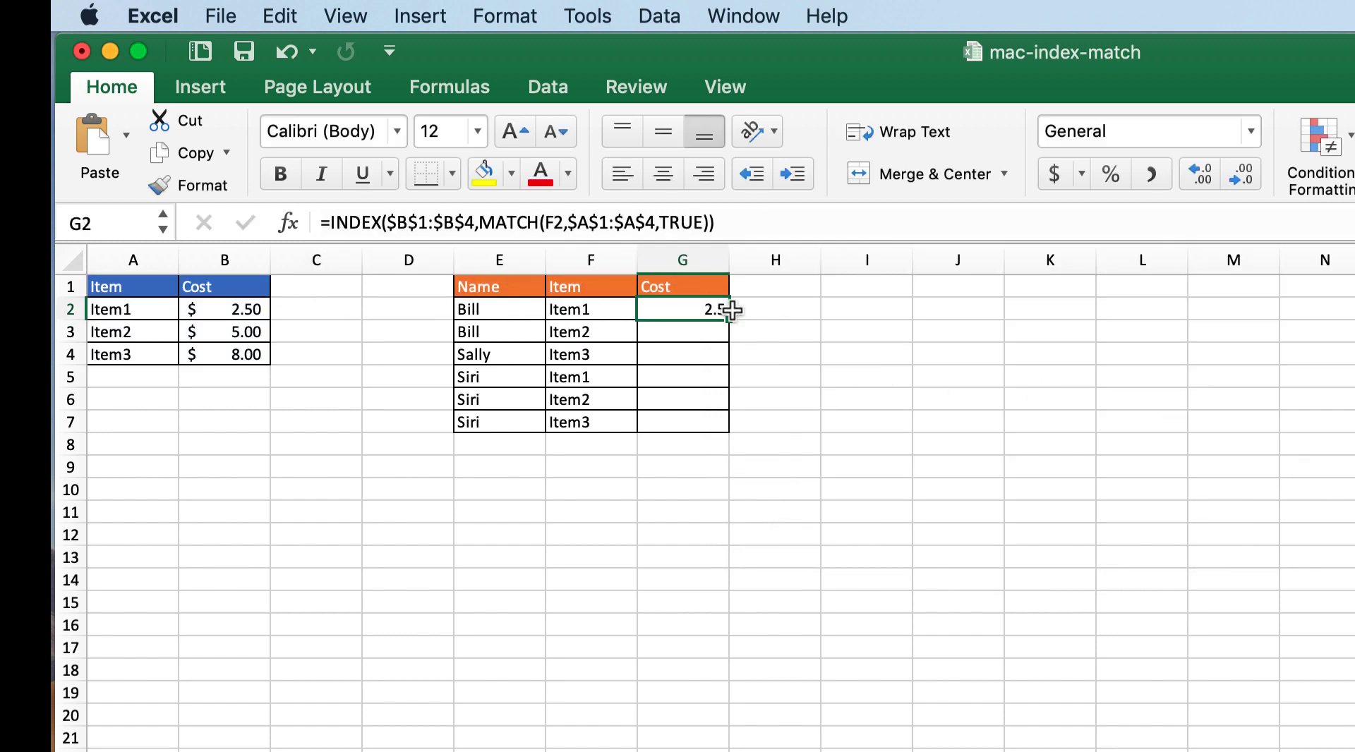
drag(733, 318, 724, 424)
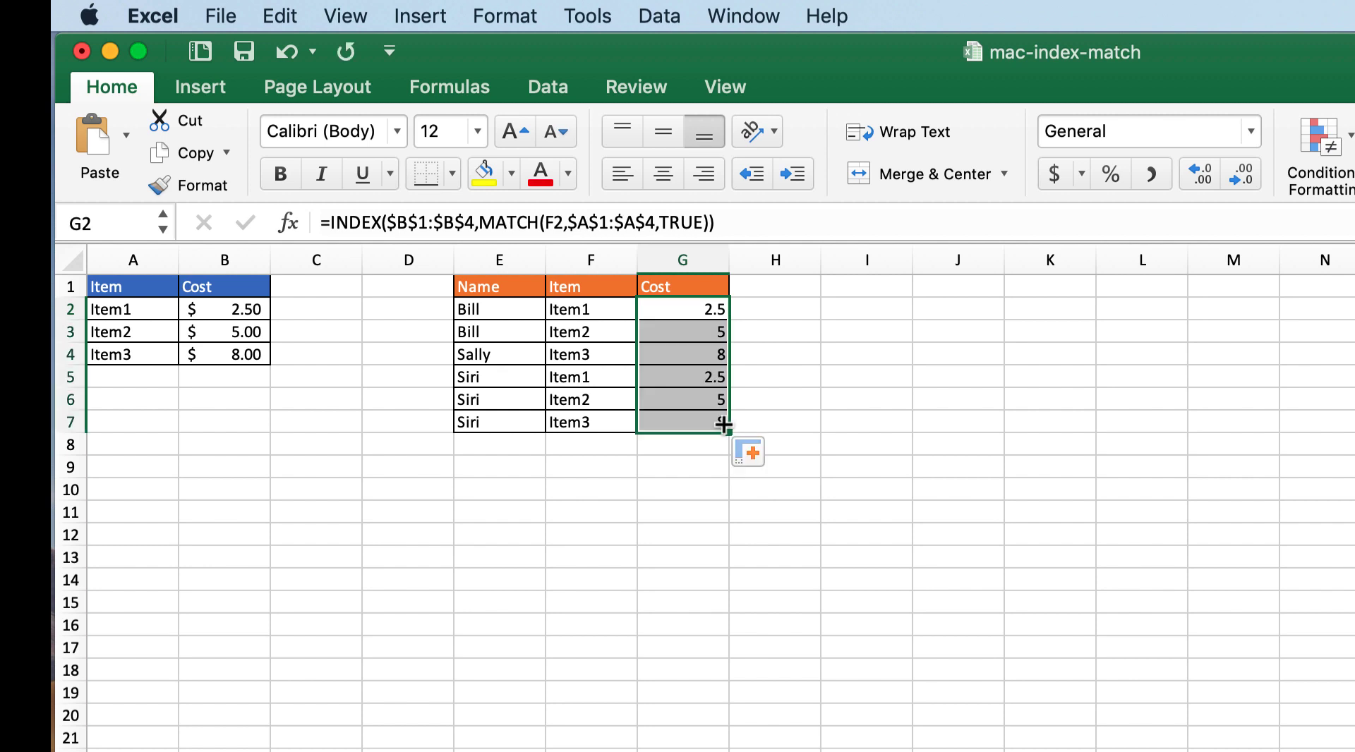
click(708, 333)
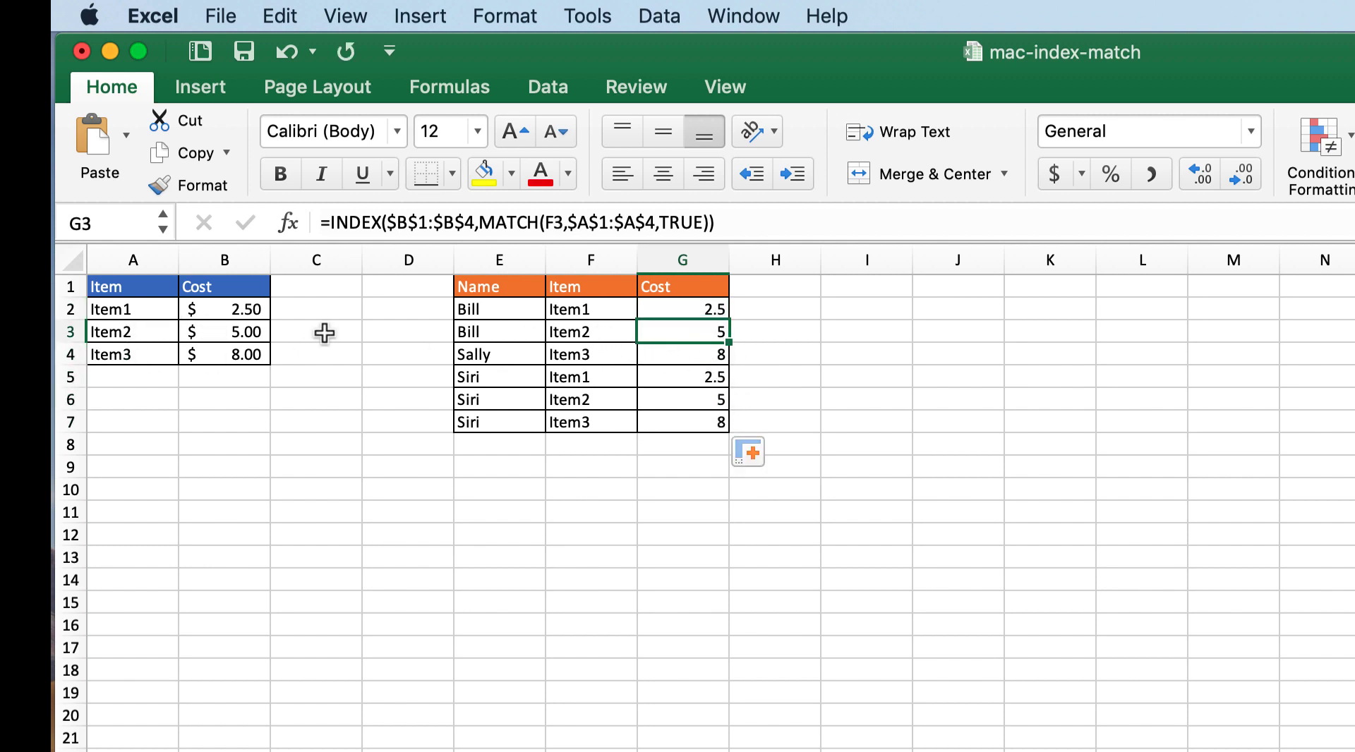
Step: Check the filled formula in G4, then start an INDEX formula in cell I2 of sheet Ex(2)
click(646, 354)
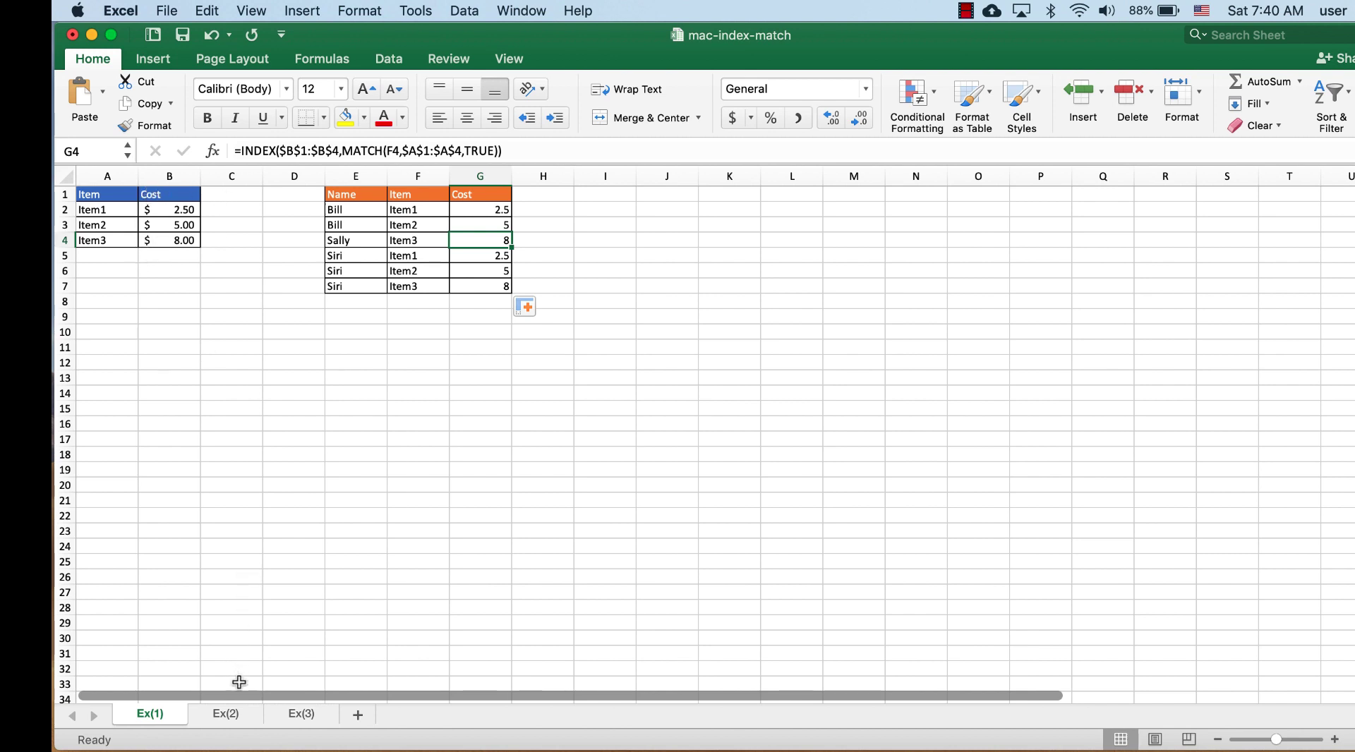
click(232, 714)
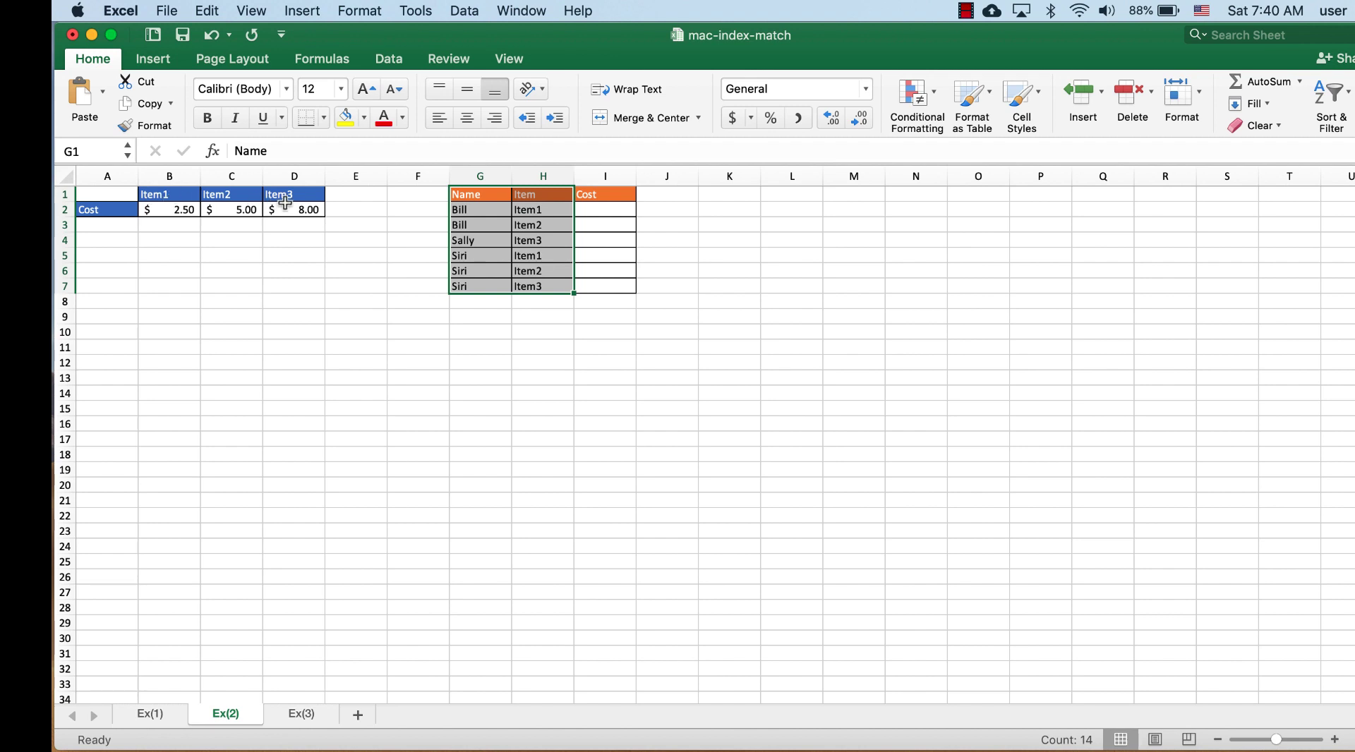
click(596, 209)
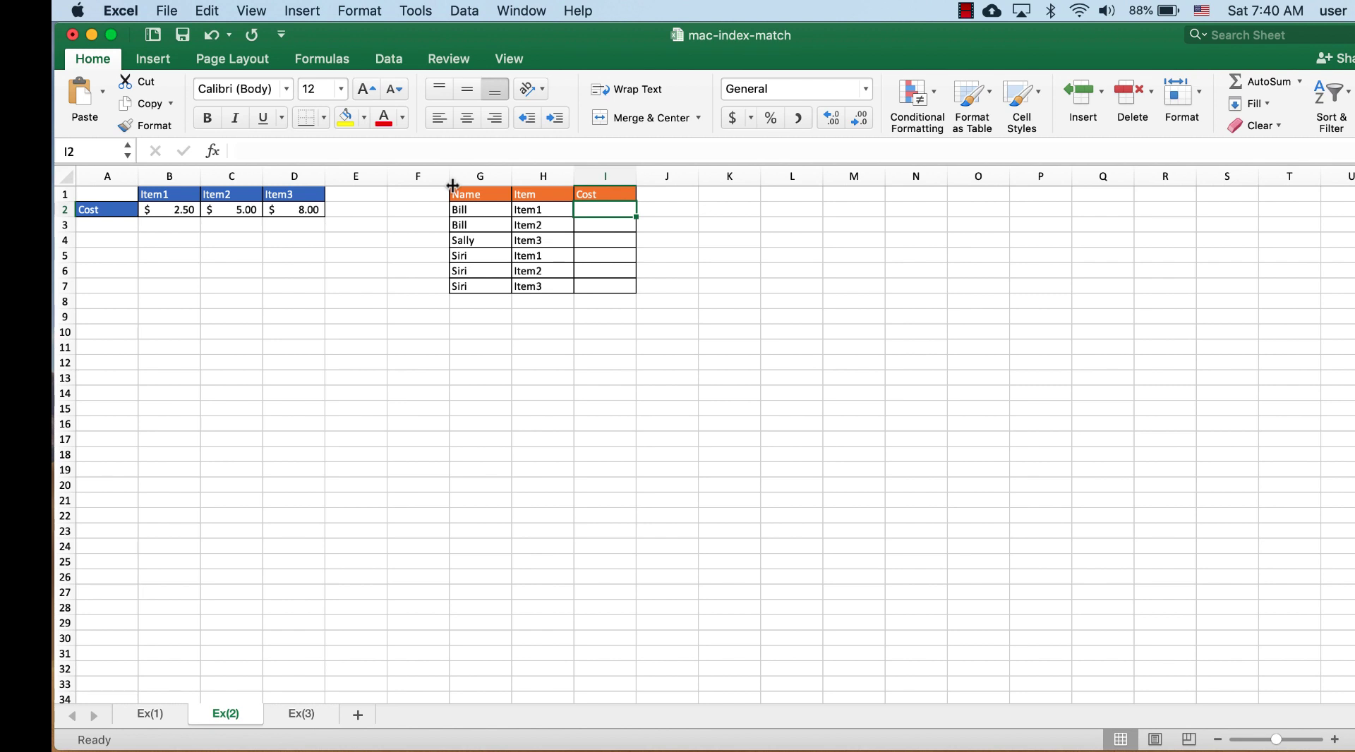
click(473, 149)
text(=idex)
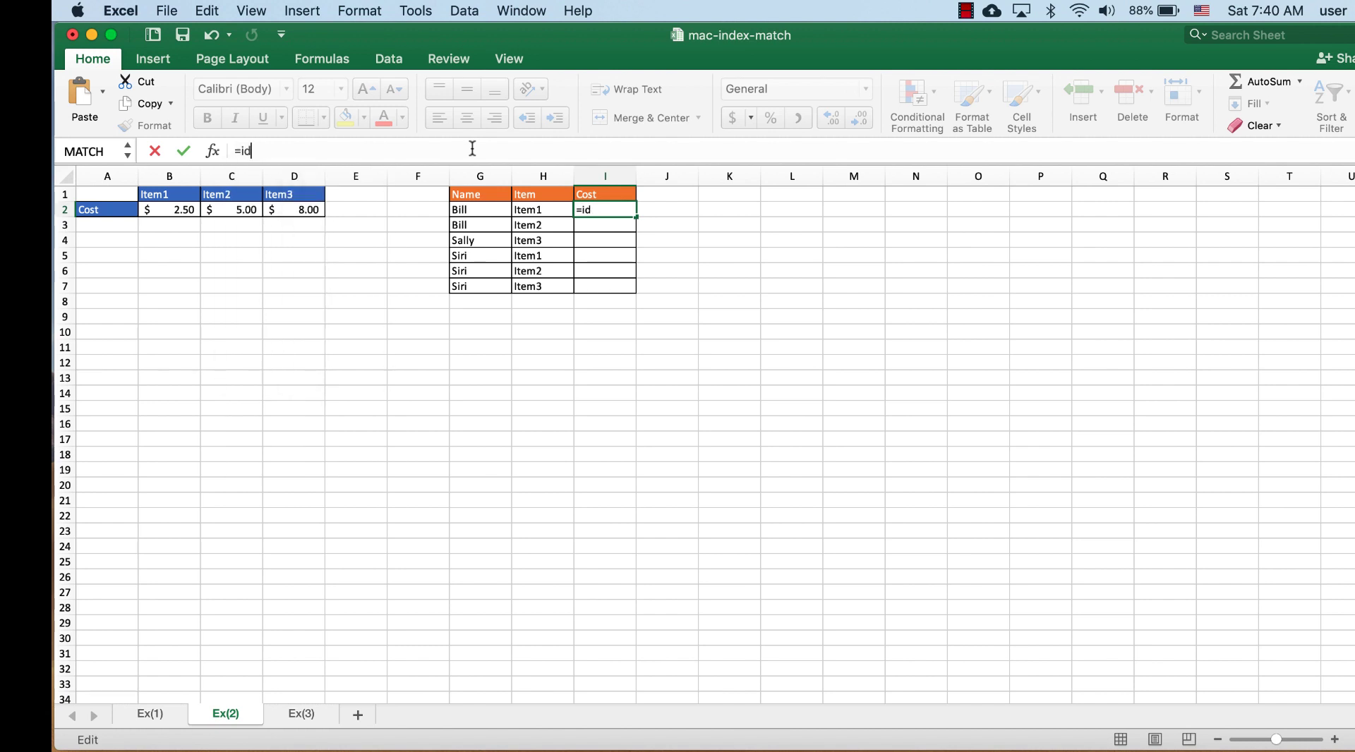
key(BackSpace)
text(nd)
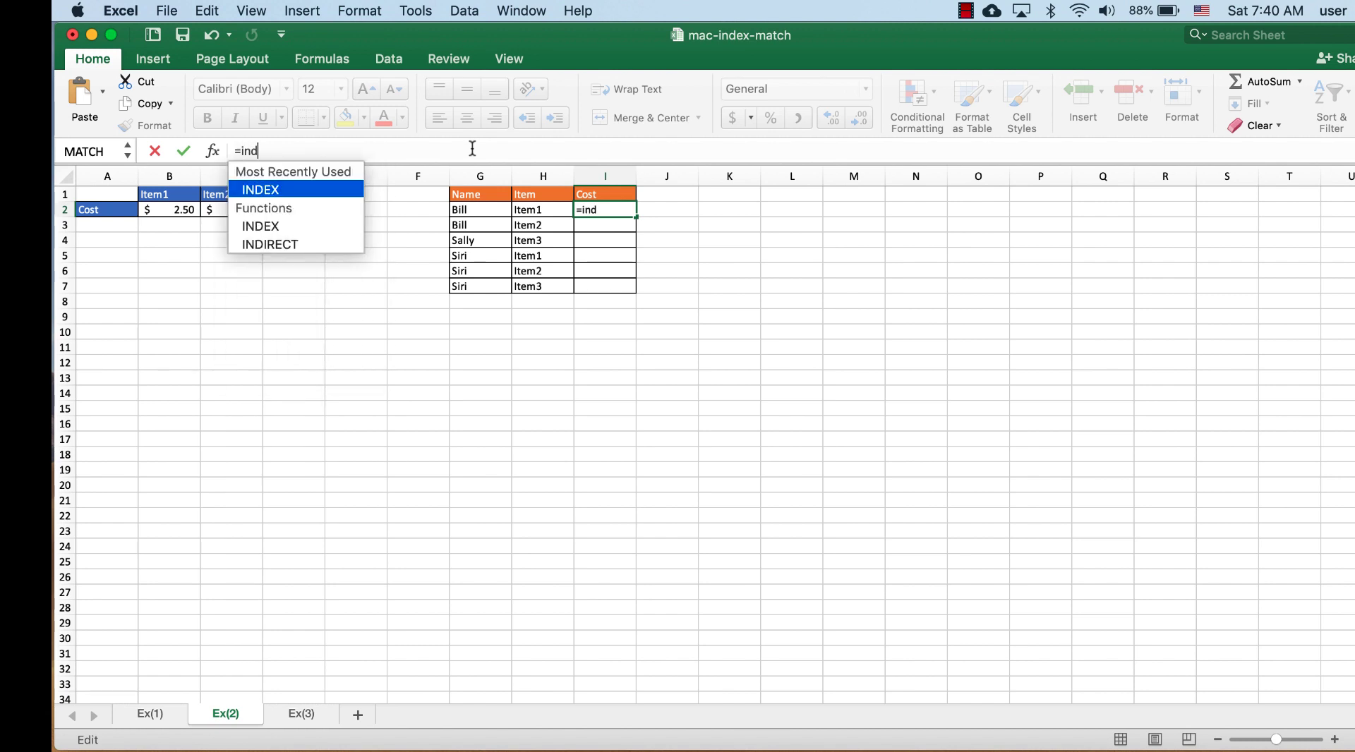
double_click(278, 189)
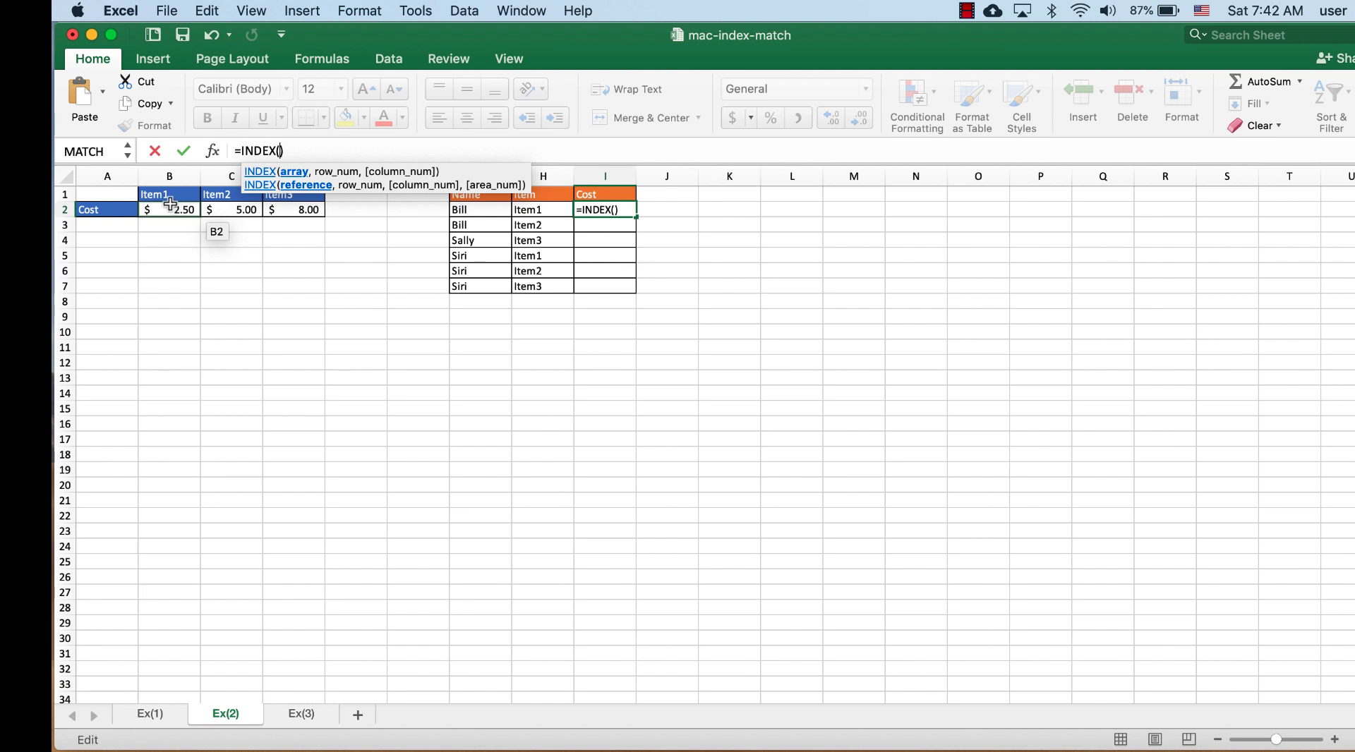
Step: Give INDEX the absolute array $B$2:$D$2 and row number 1, ready for the column number argument
drag(167, 211, 282, 209)
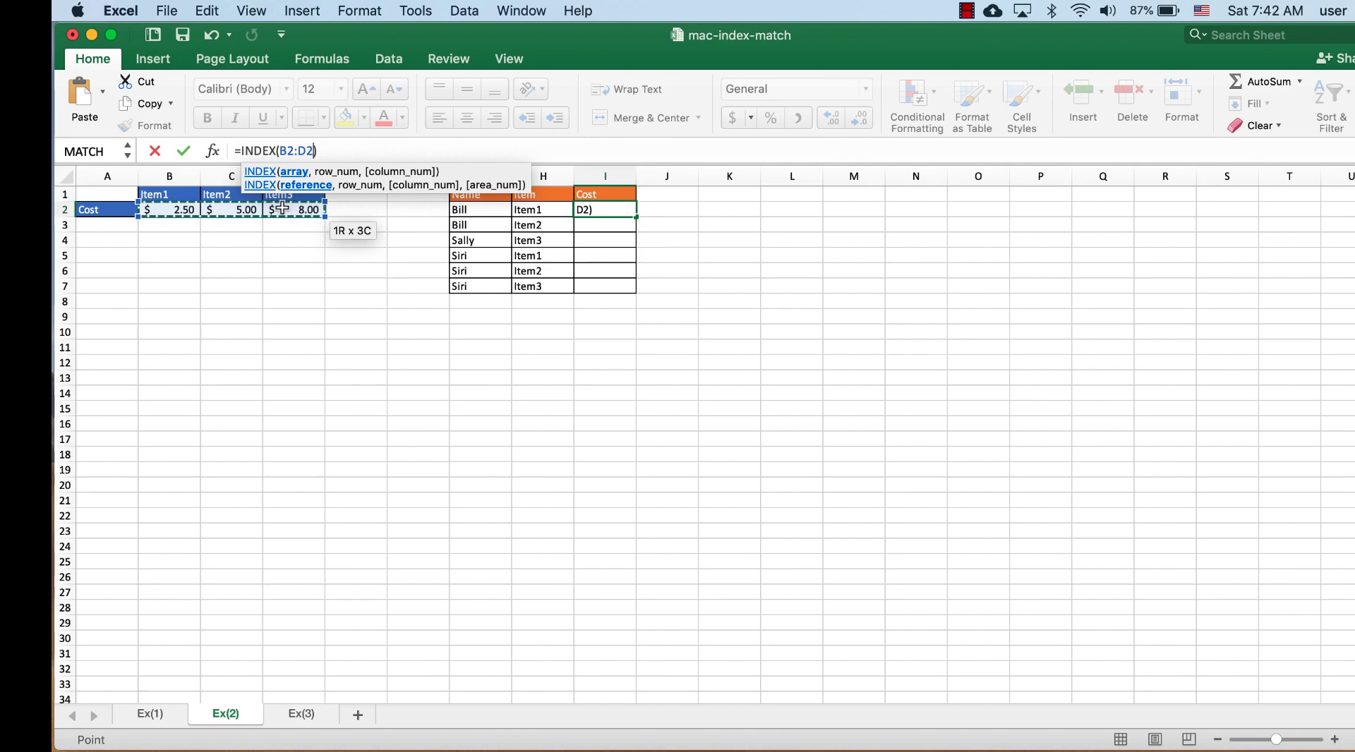
key(F4)
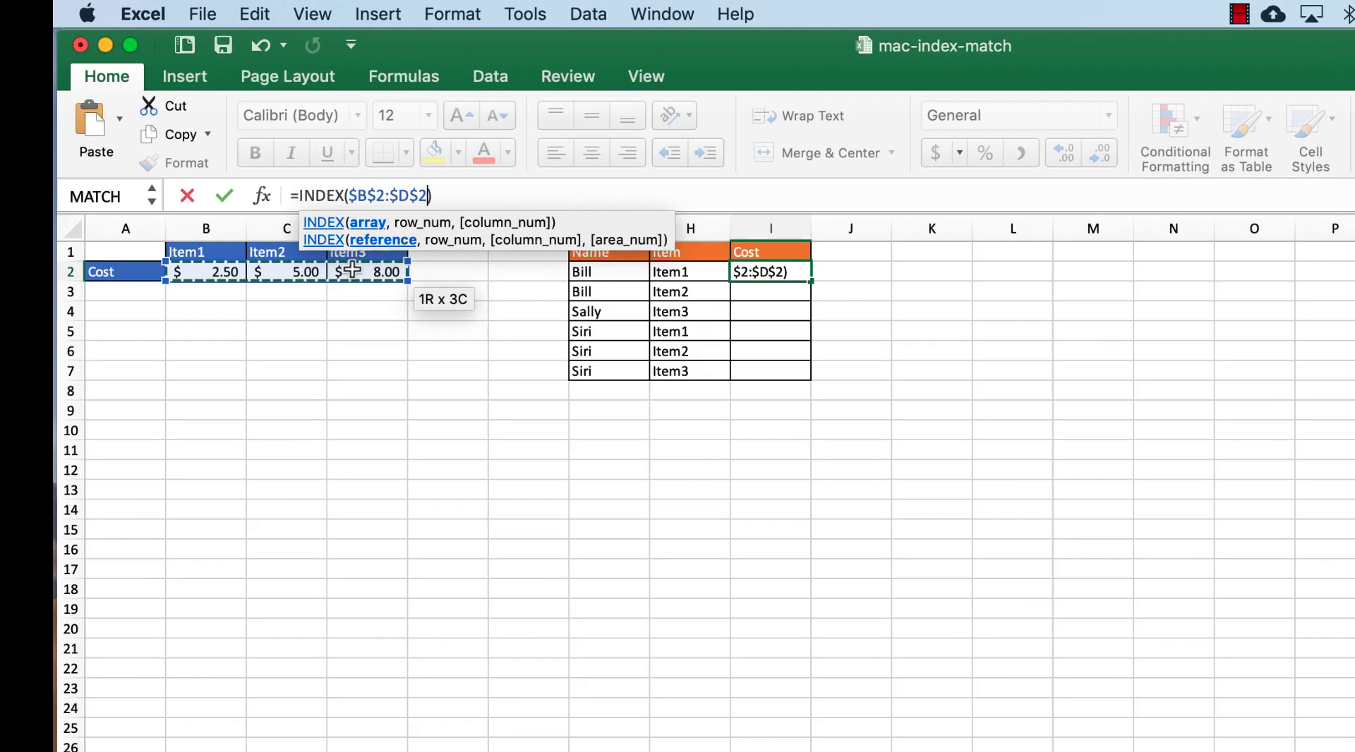
text(,)
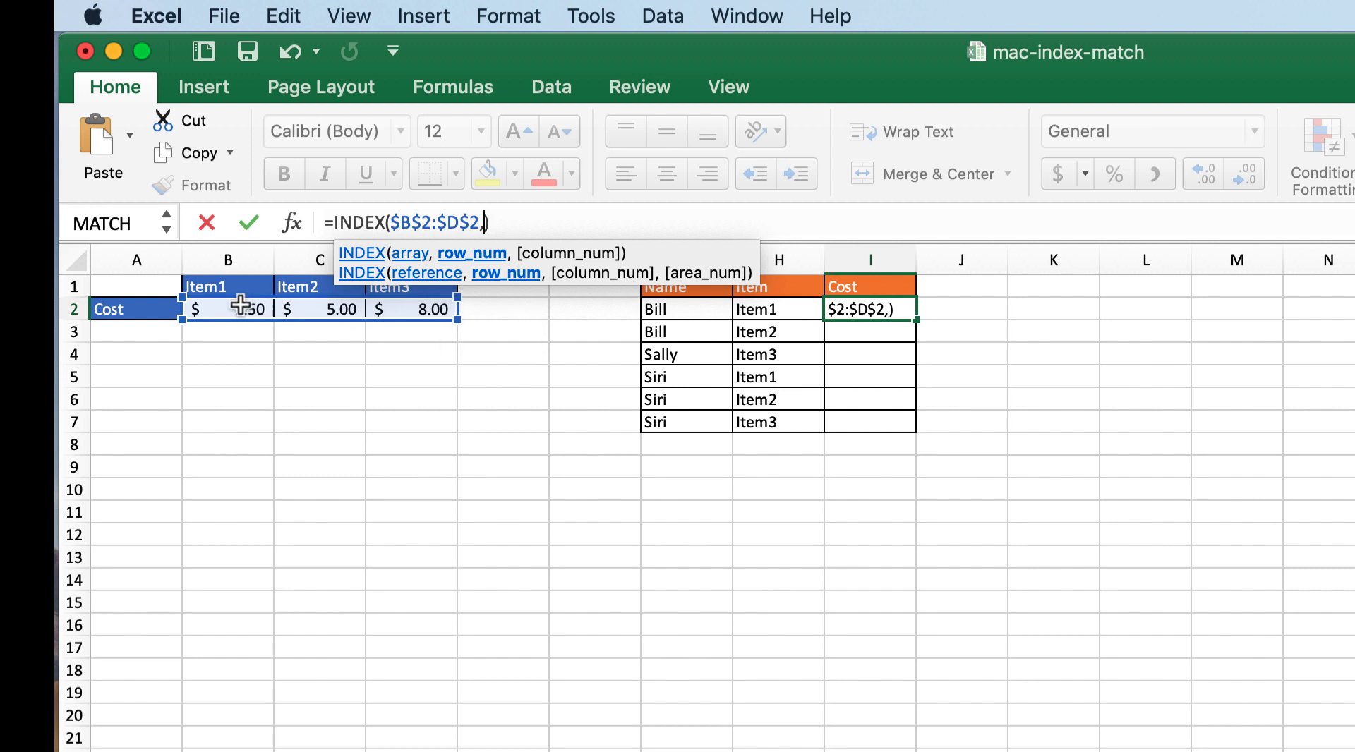
text(1)
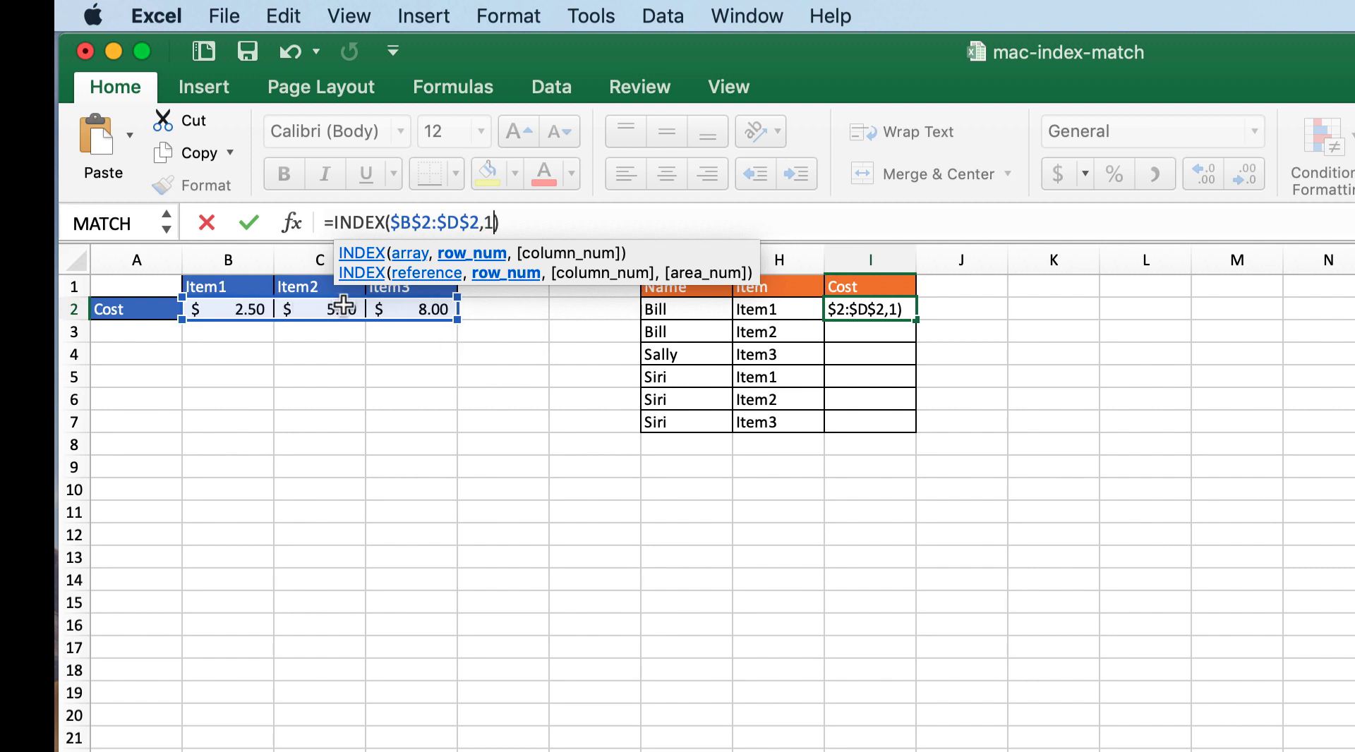
text(,)
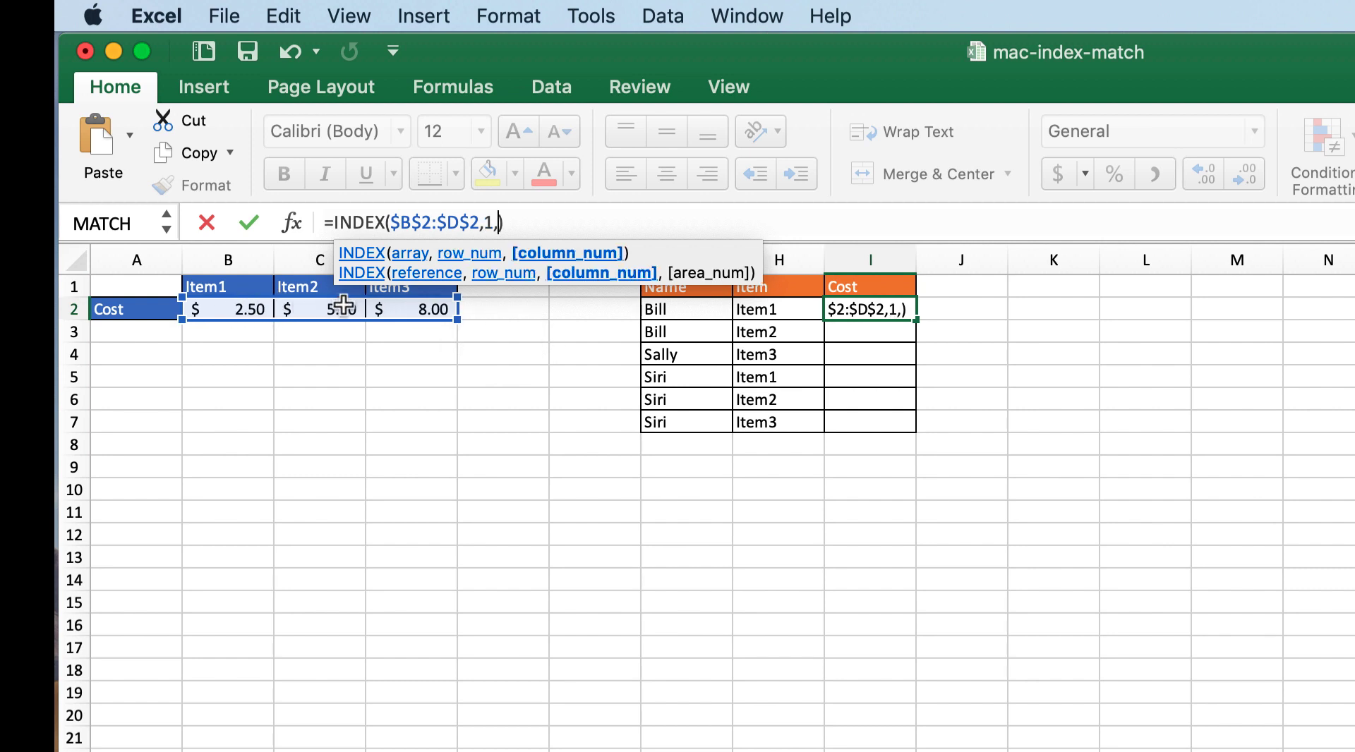
text(mat)
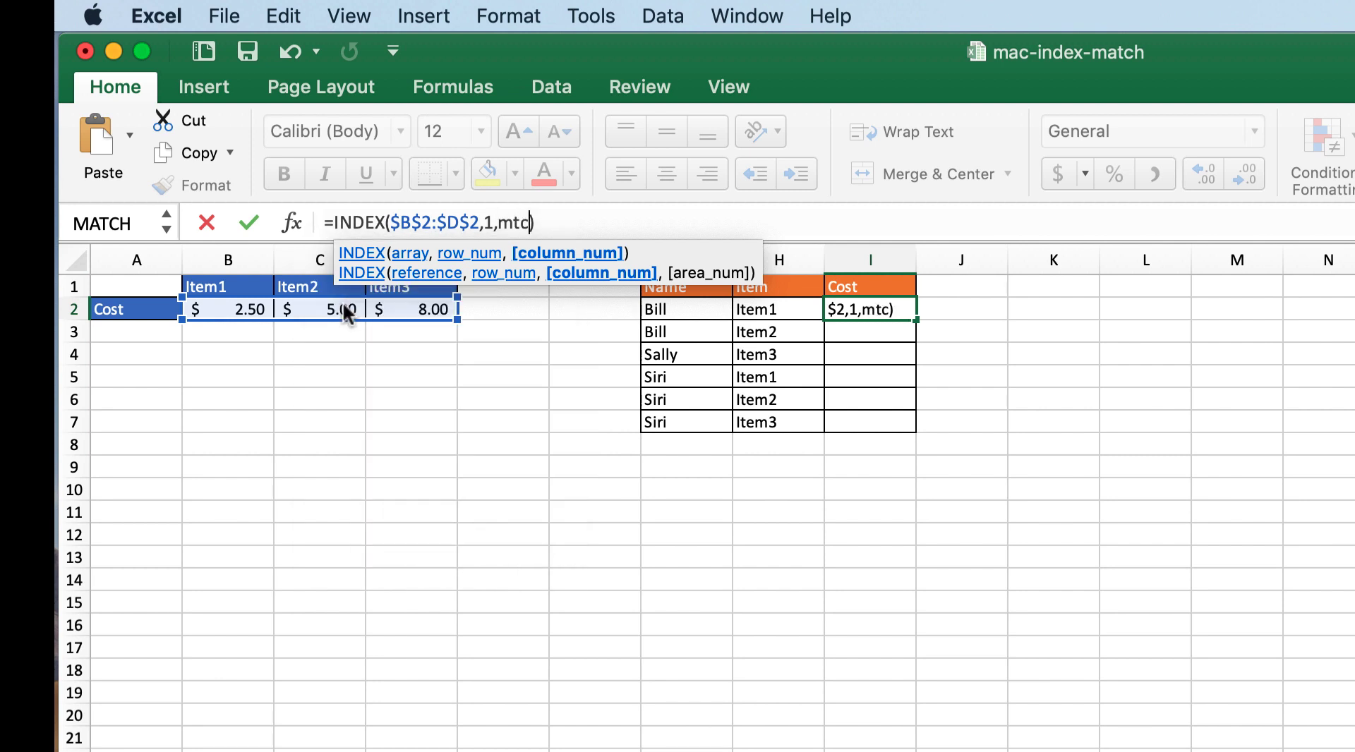
text(ch)
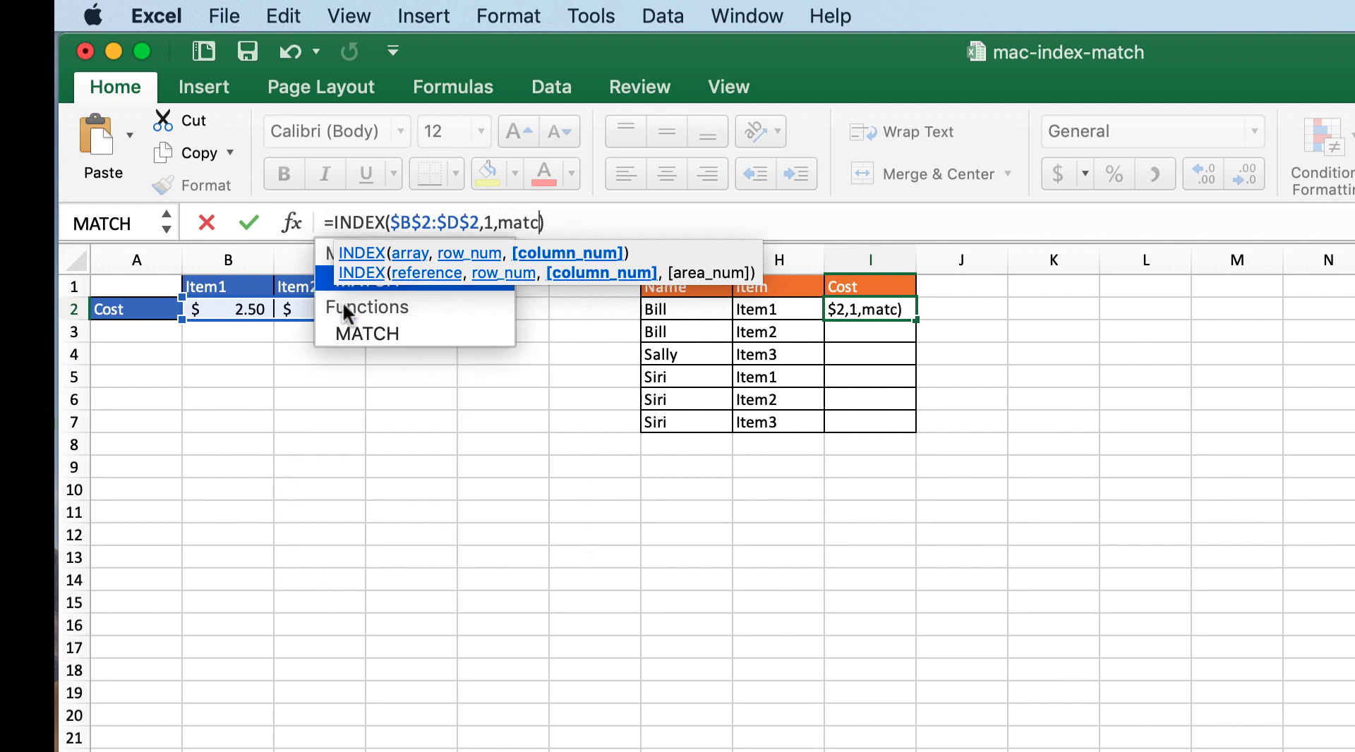
text(()
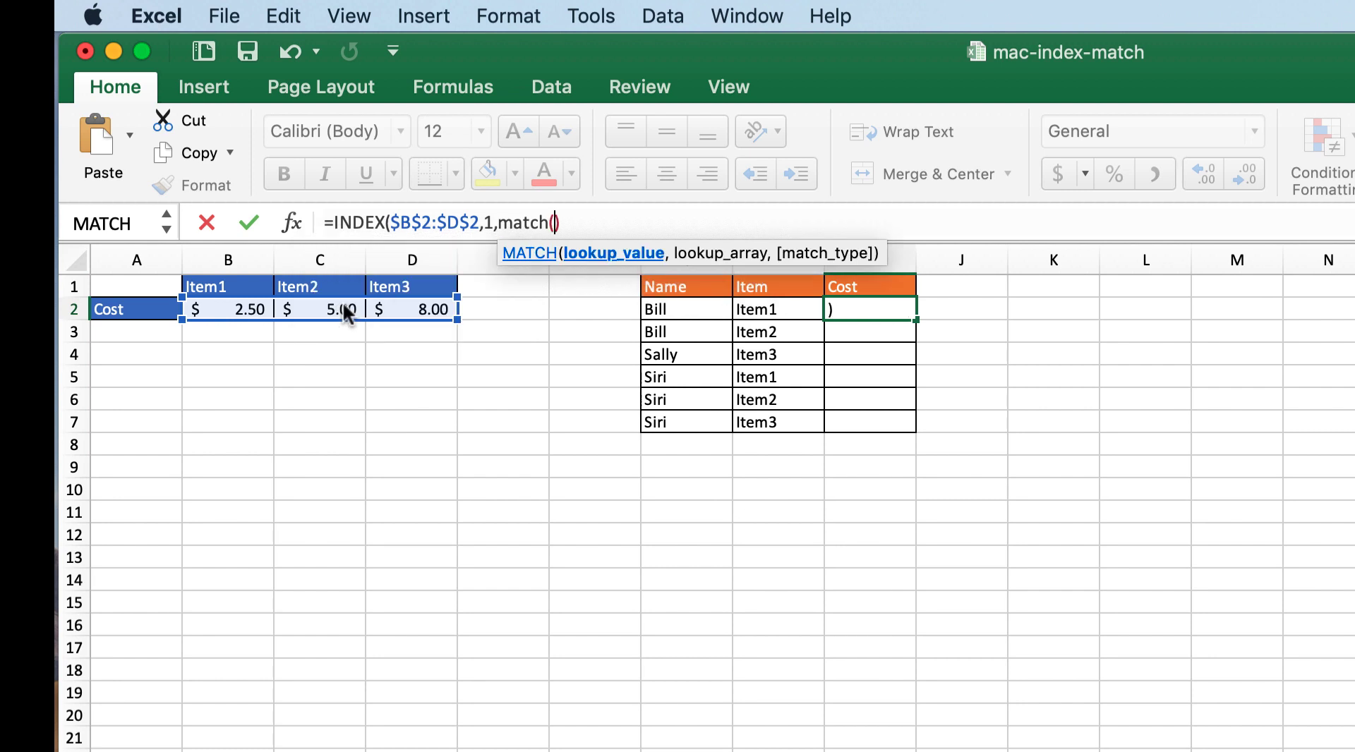
Step: Nest a MATCH function as the INDEX column number in I2, with H2 as its lookup value
click(771, 311)
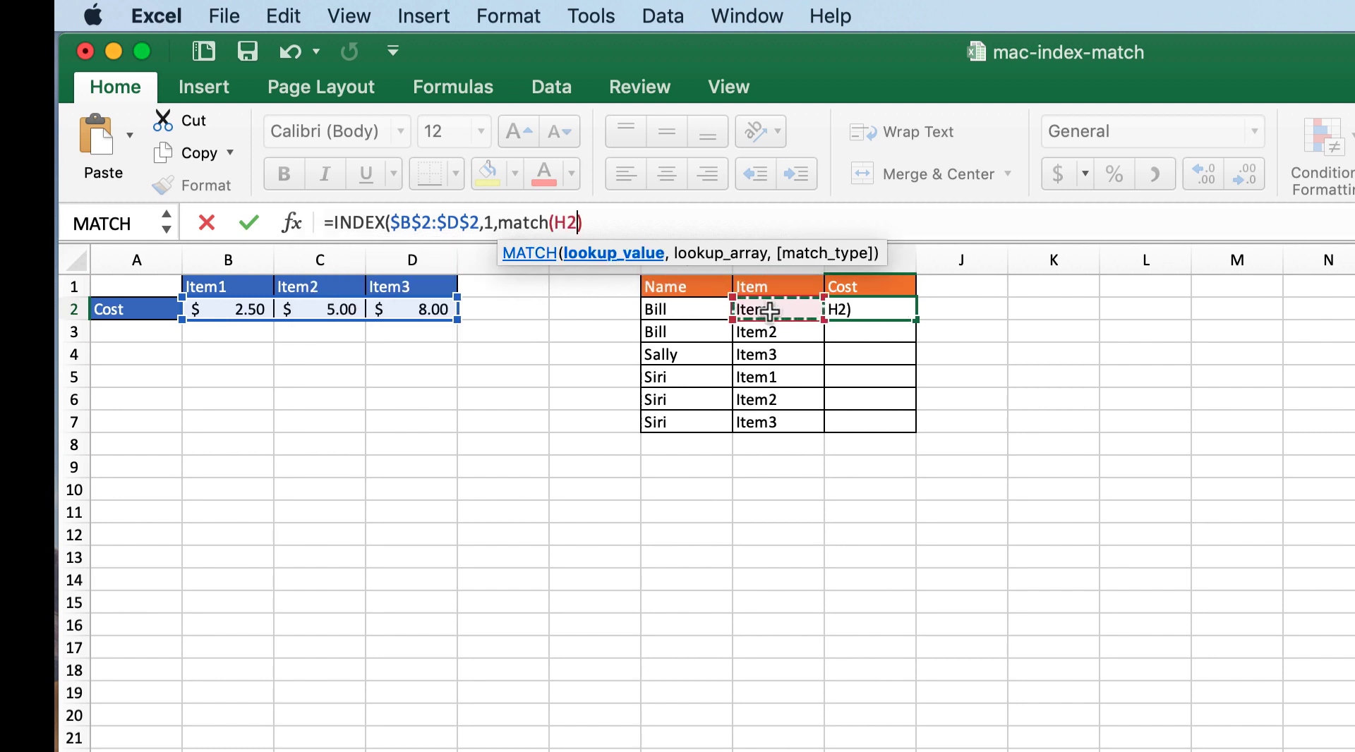
text(,)
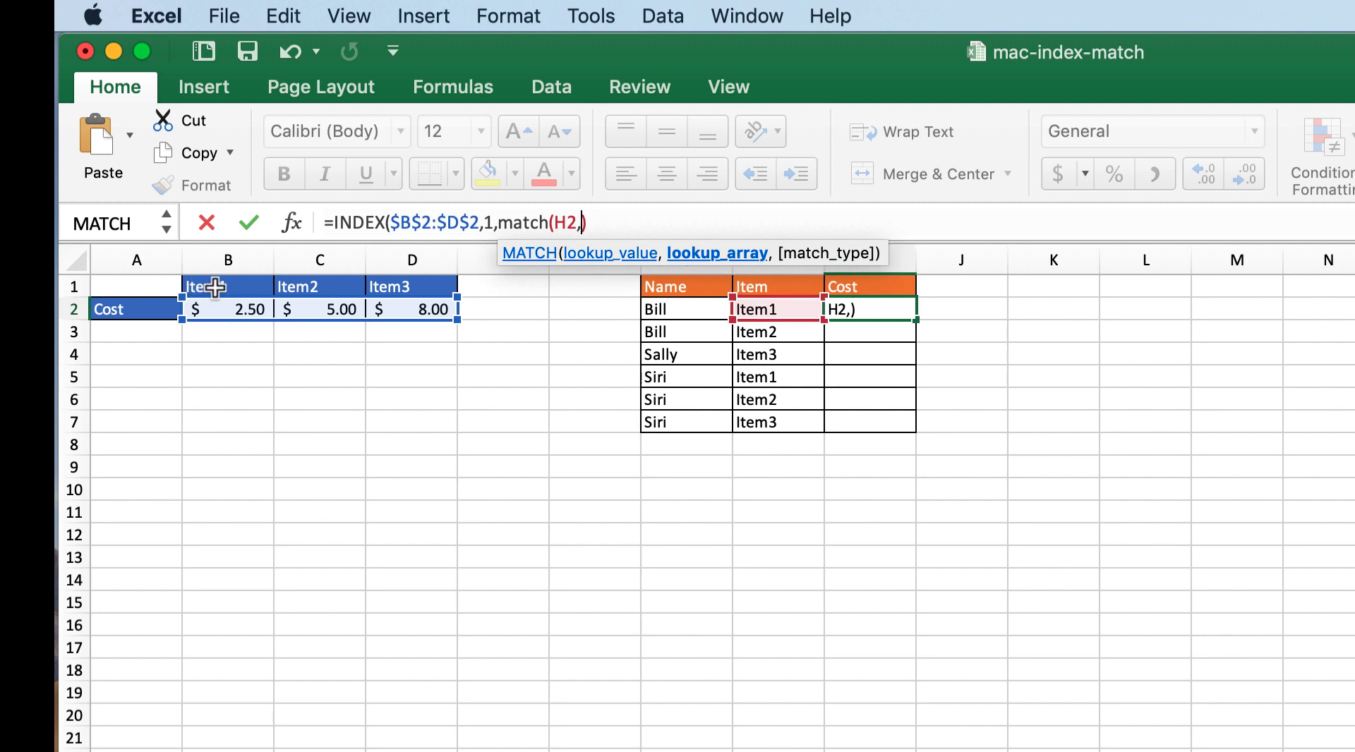
Step: Complete MATCH in I2 with the absolute lookup array $B$1:$D$1 and match type TRUE, and enter the formula
drag(216, 287, 396, 285)
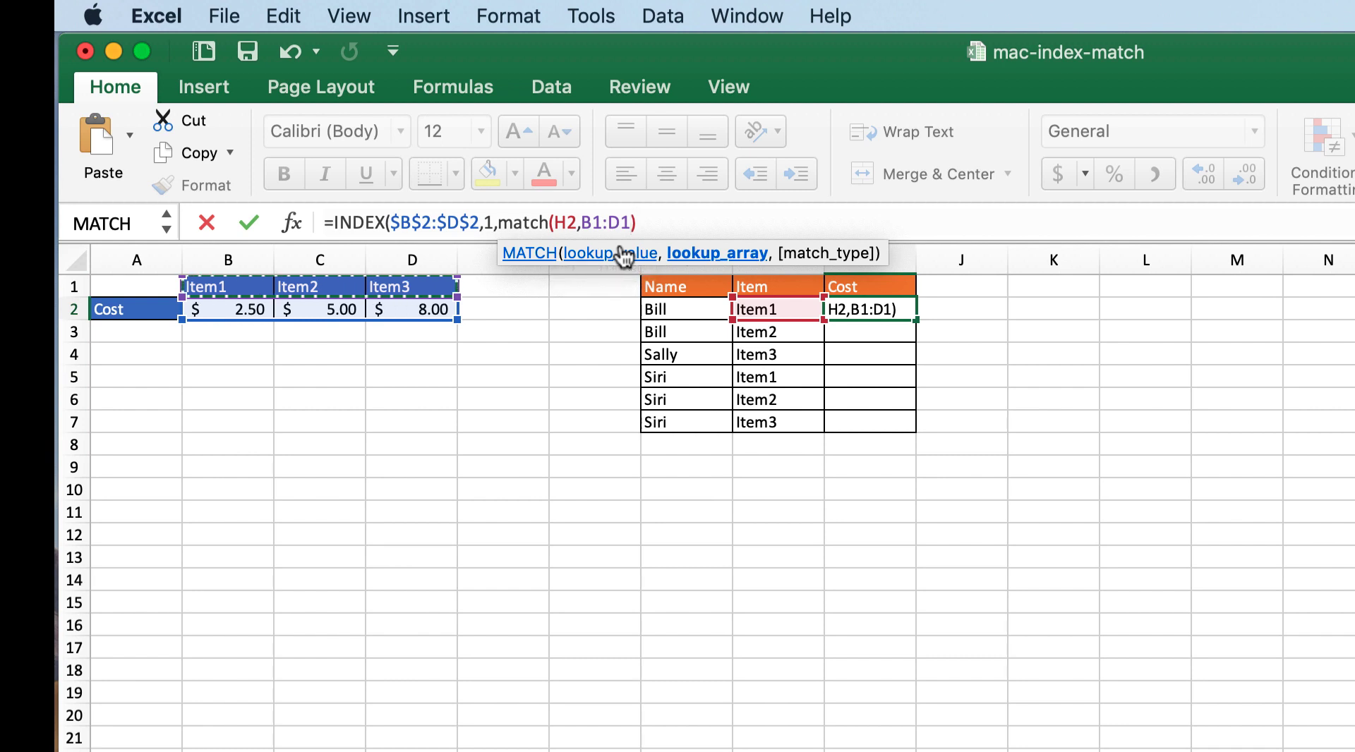
key(F4)
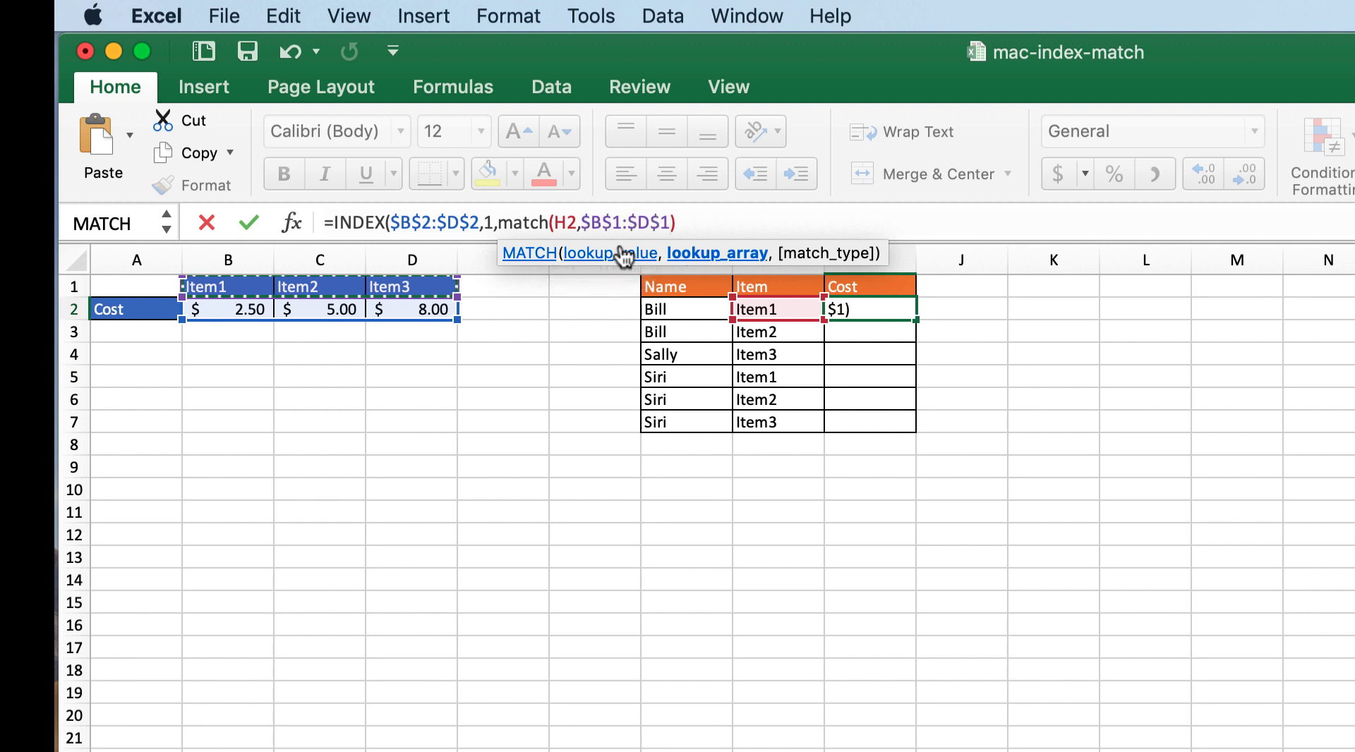
text(,tue)
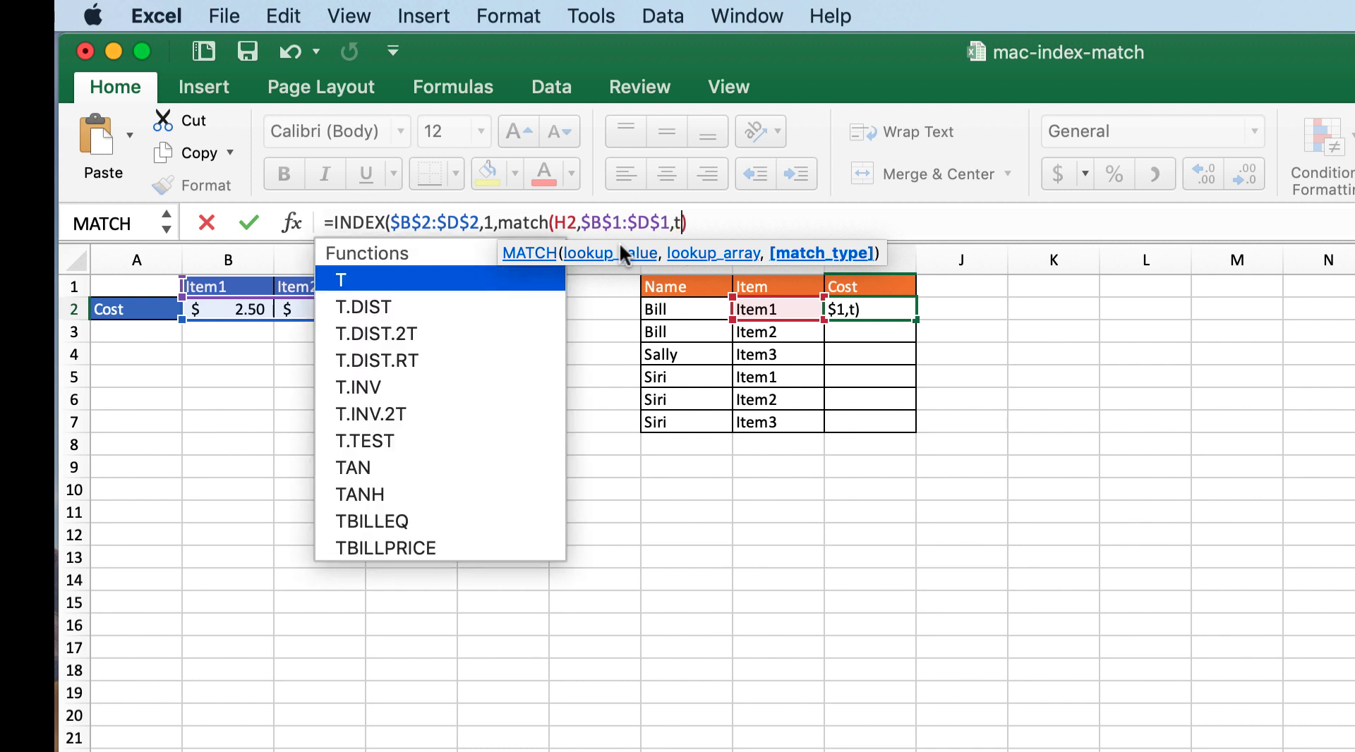
key(BackSpace)
key(BackSpace)
text(re)
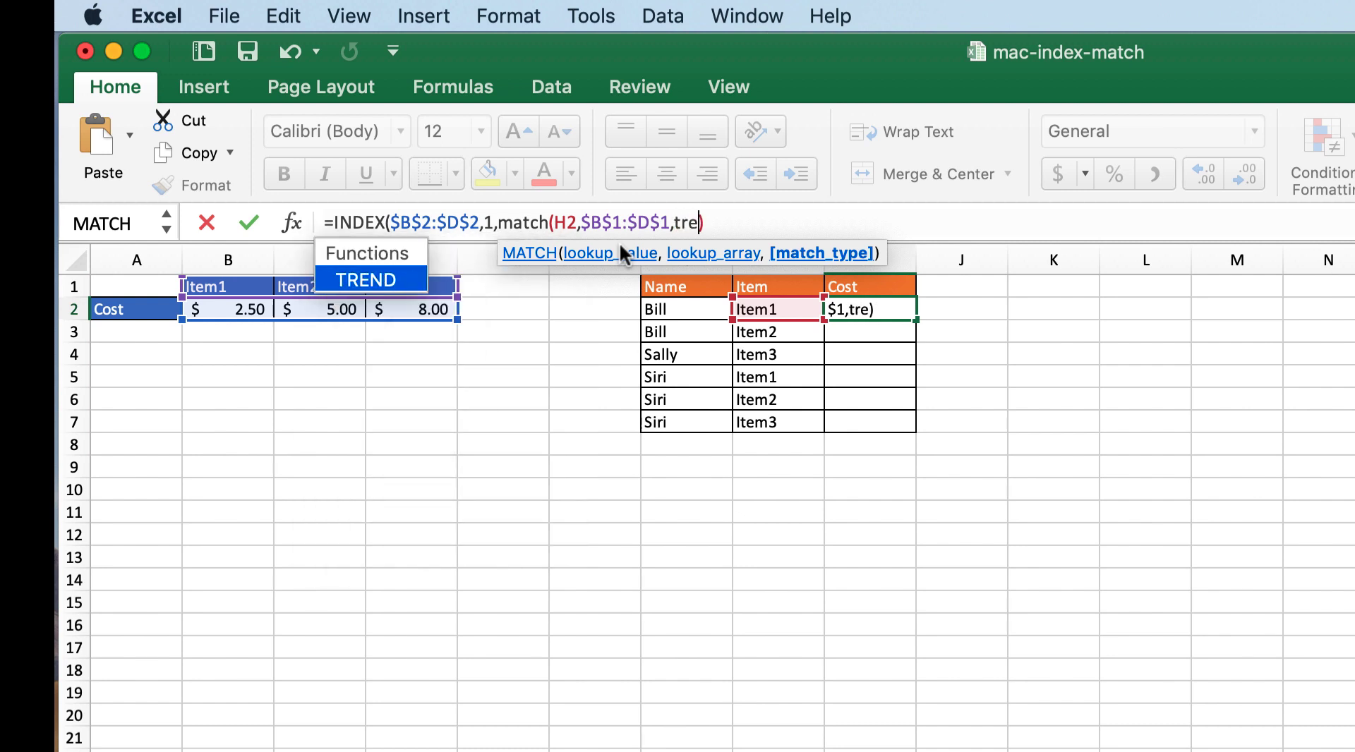
key(BackSpace)
text(ue))
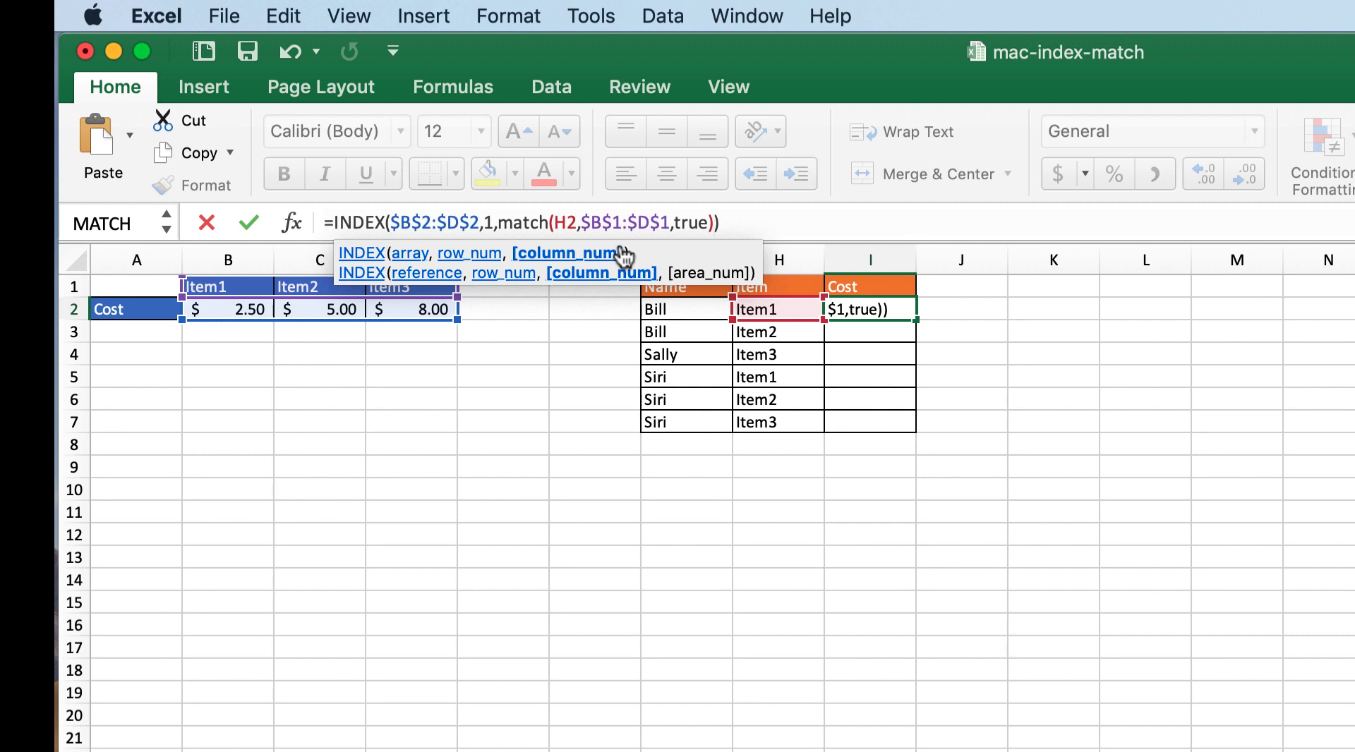
key(Return)
key(Return)
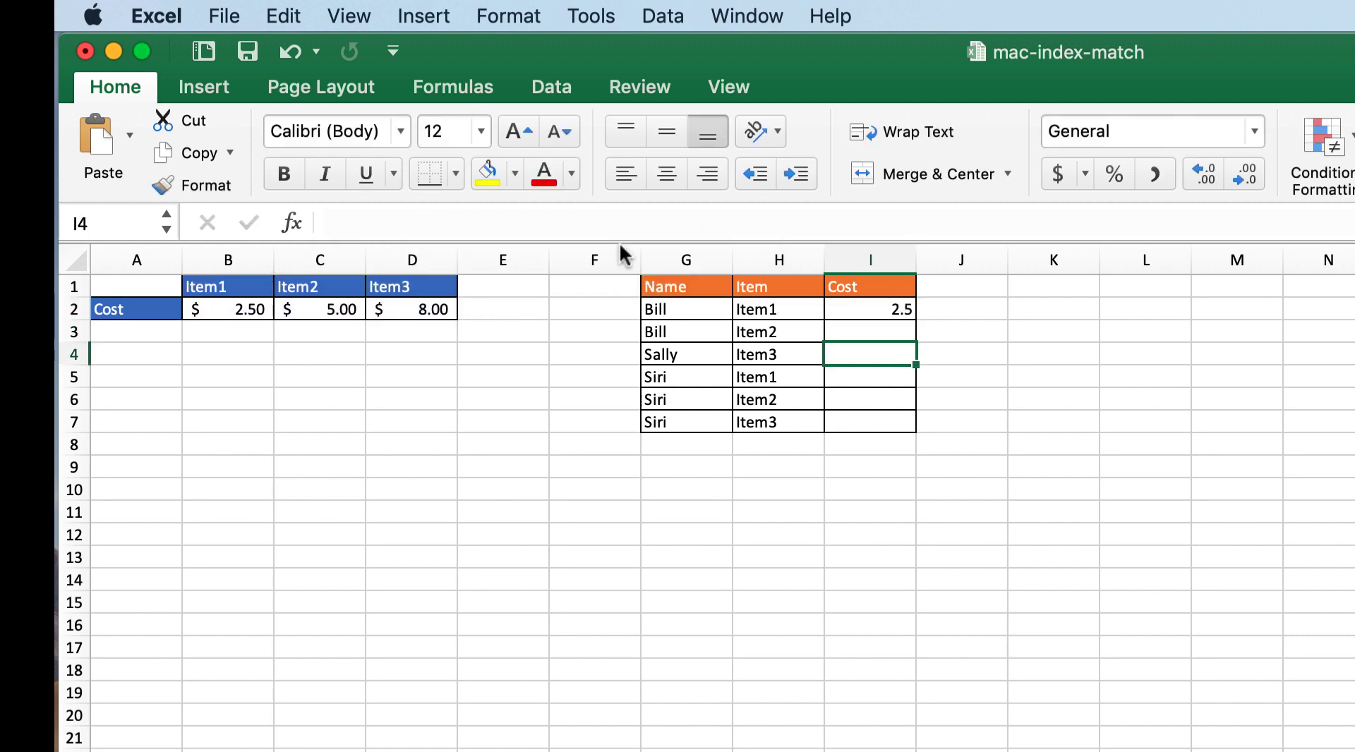
Step: Fill the INDEX MATCH formula from I2 down through I7 and select a filled copy to check it
click(860, 309)
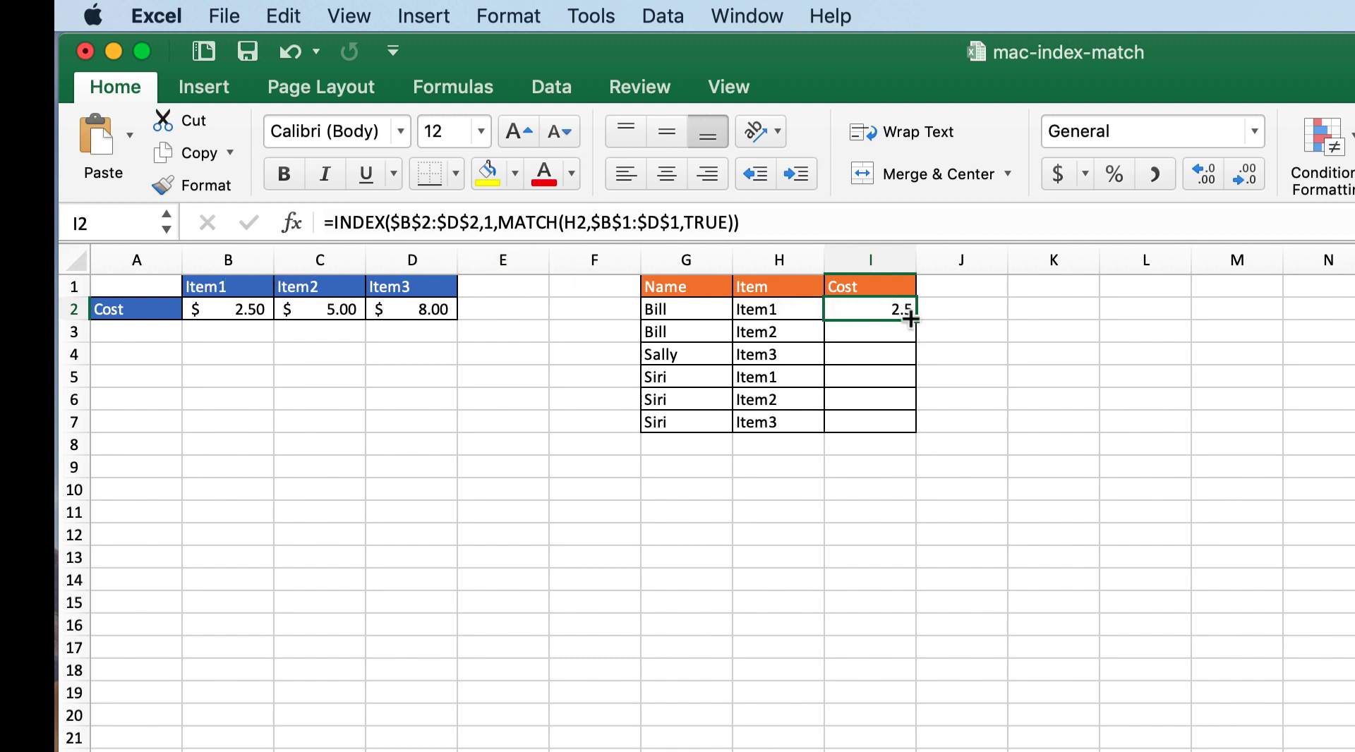
drag(910, 319, 913, 428)
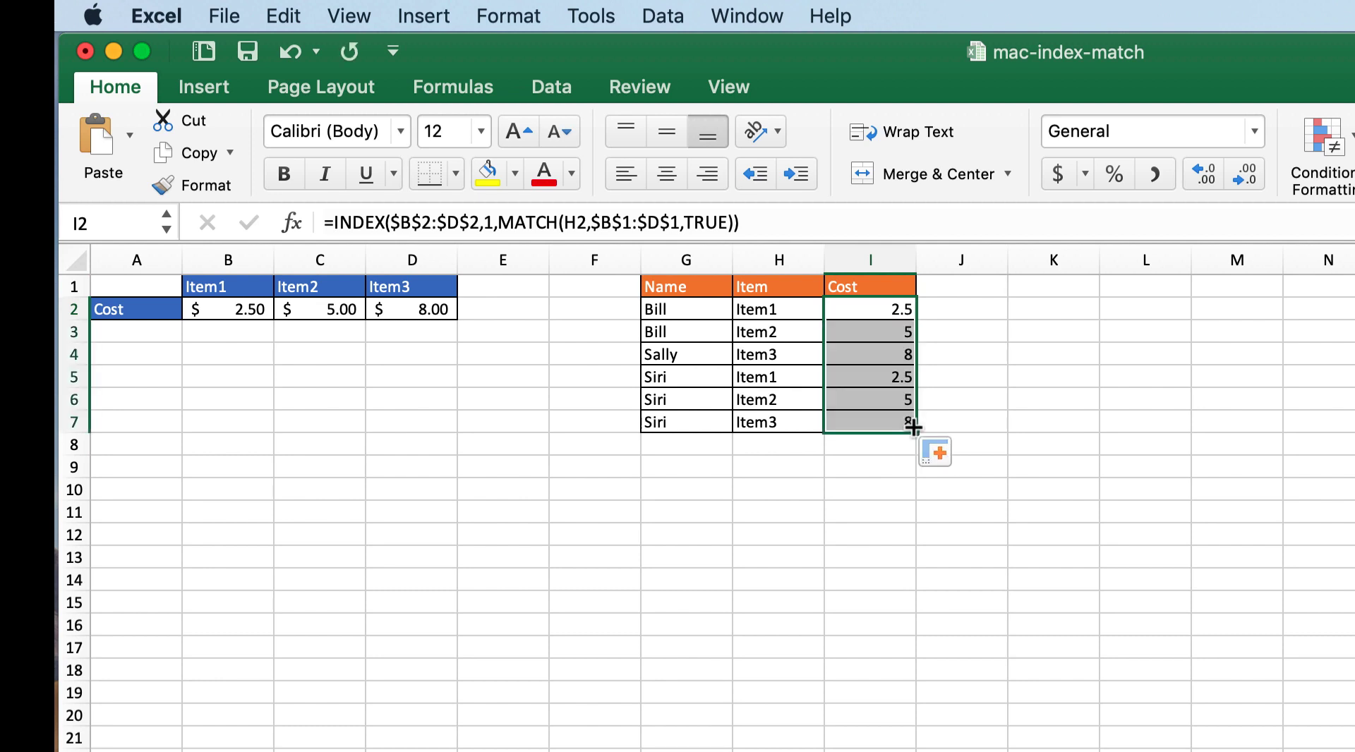
click(894, 326)
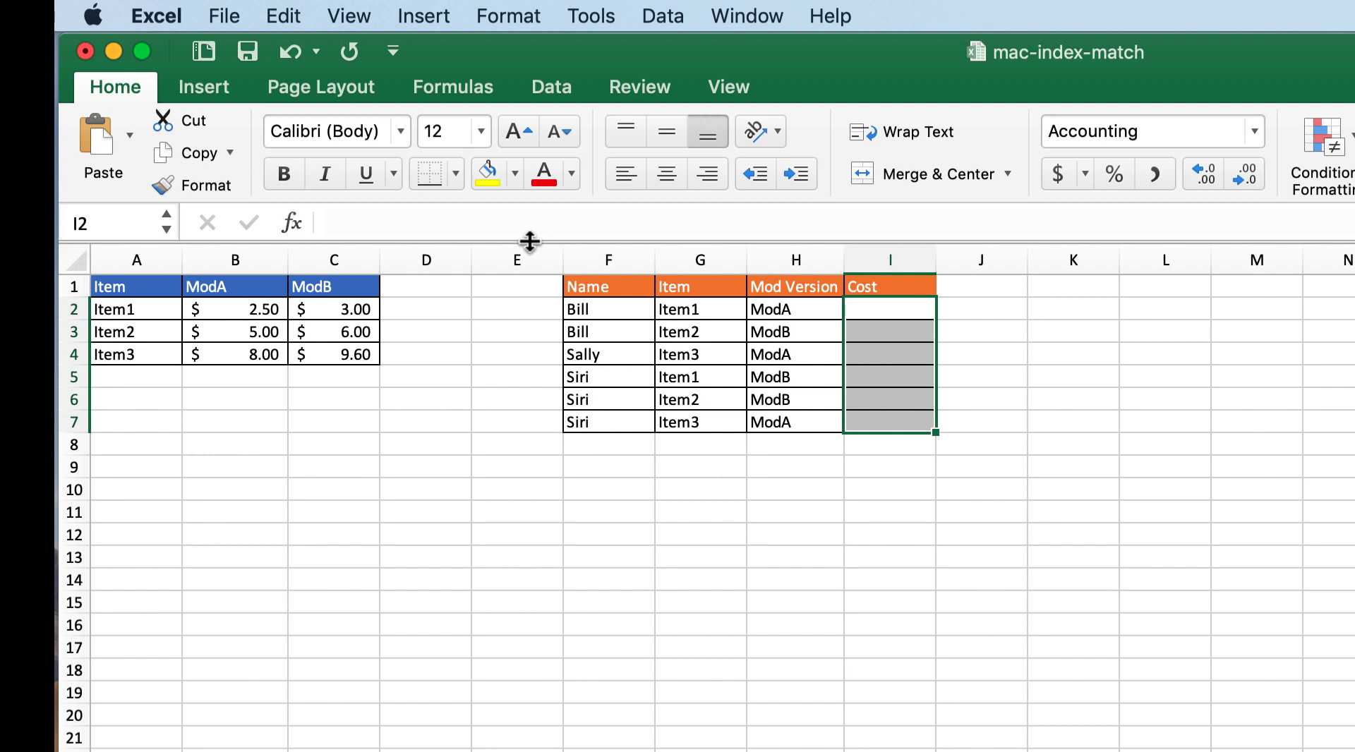
Step: Start an INDEX formula in I2 of the sheet with the Mod Version column, using the absolute array $A$1:$C$4
click(883, 309)
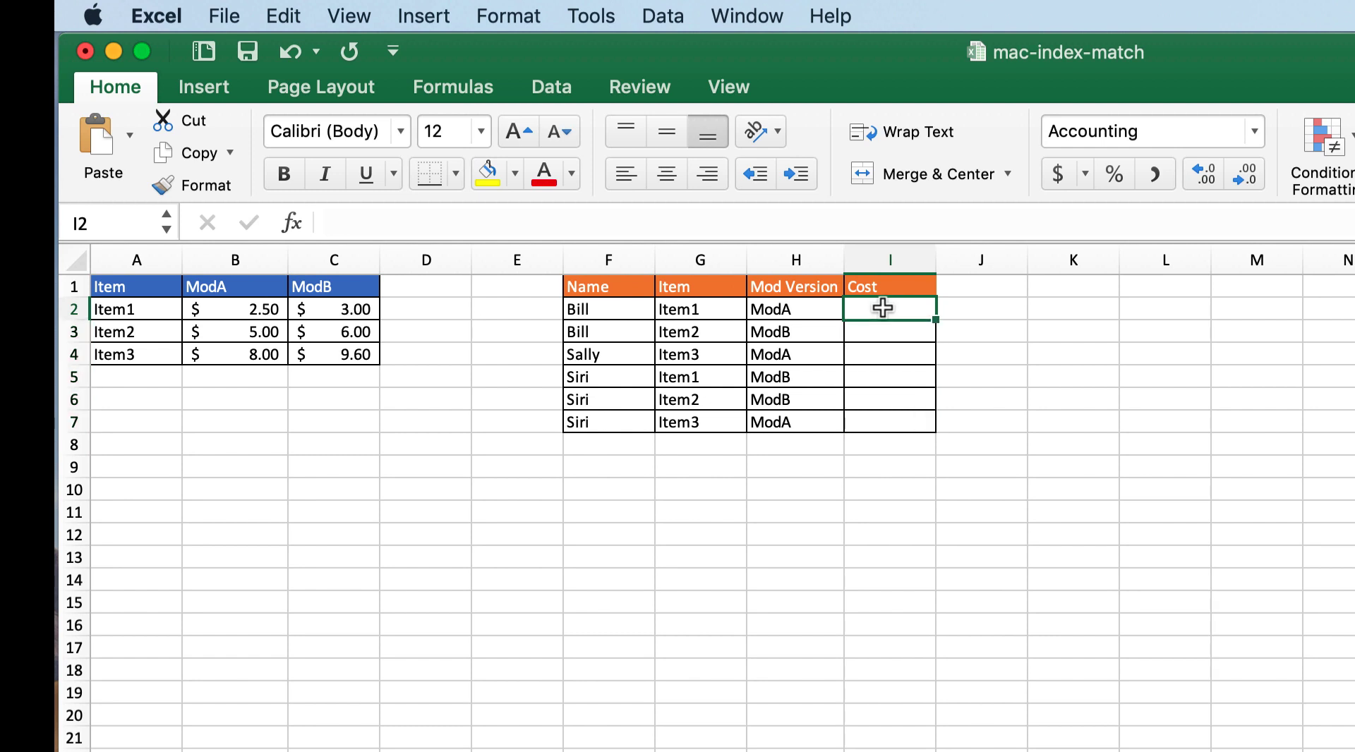
text(=)
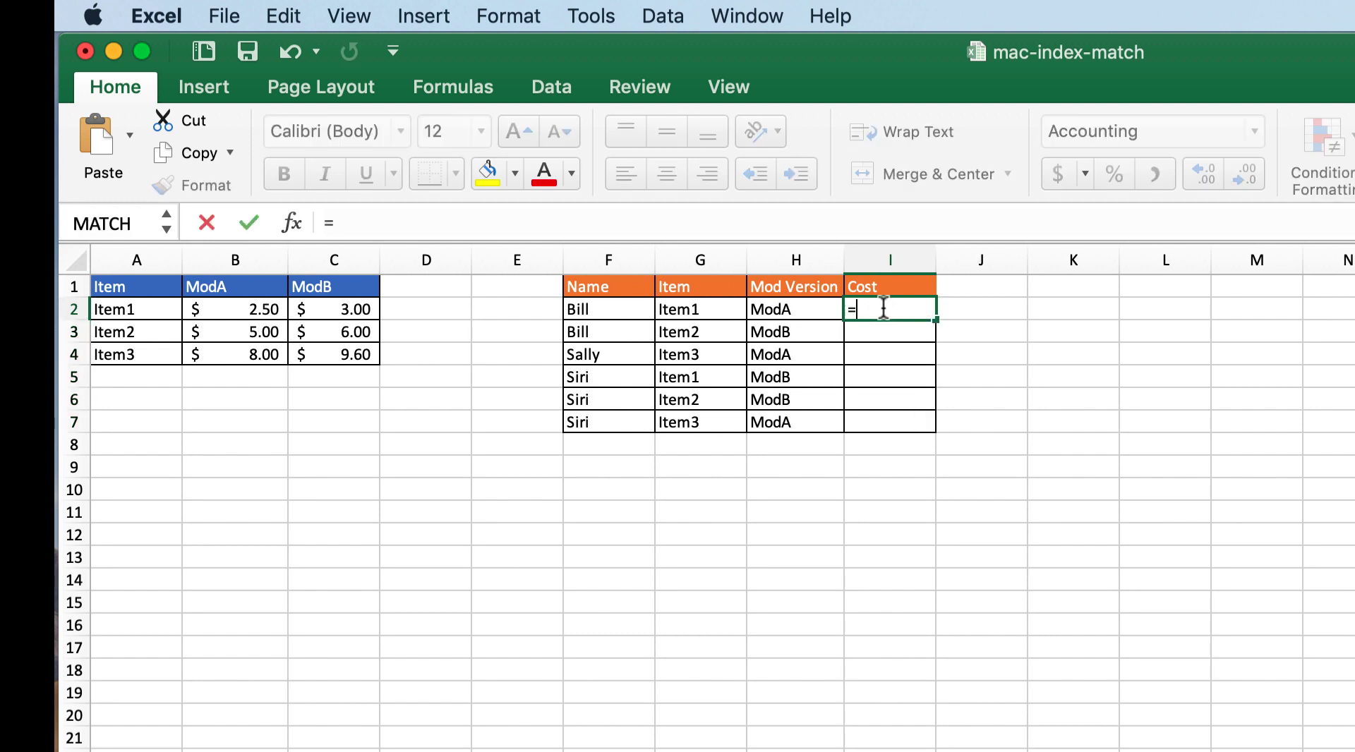
text(inde)
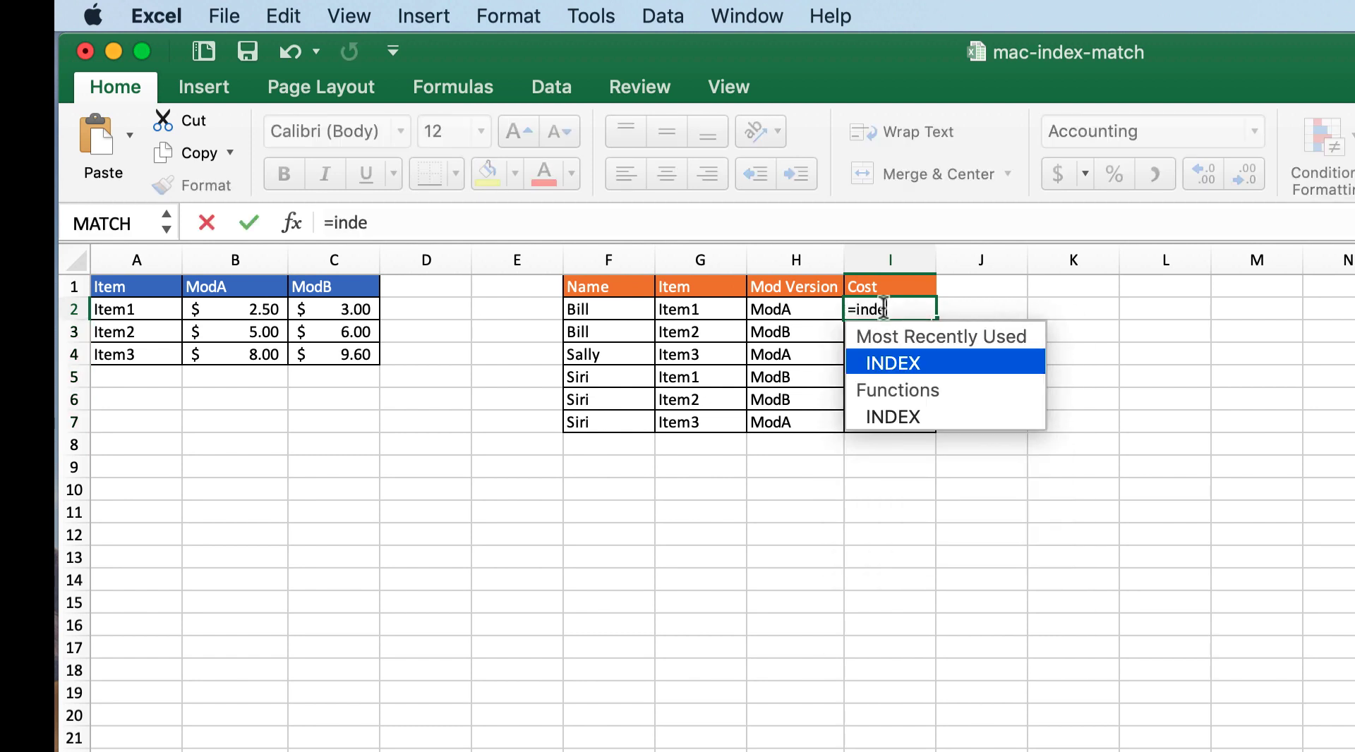
double_click(891, 363)
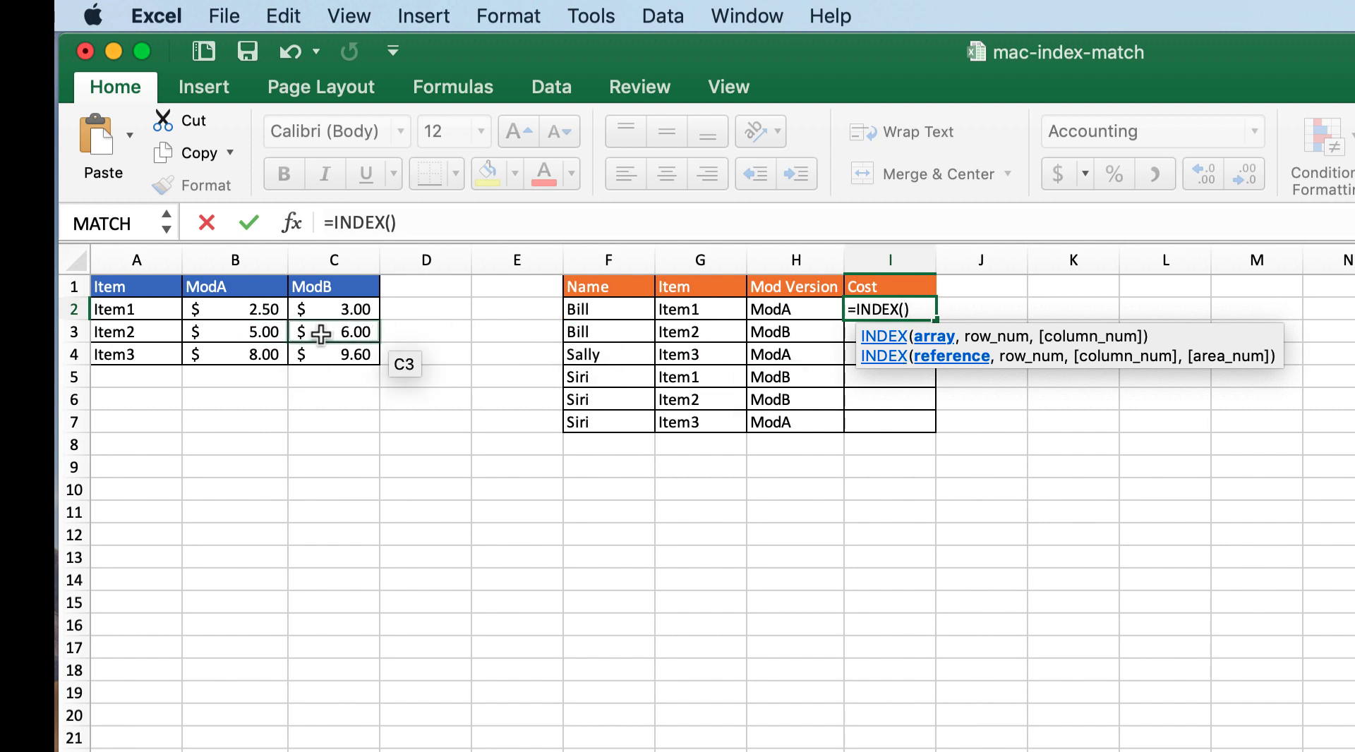
drag(134, 286, 317, 345)
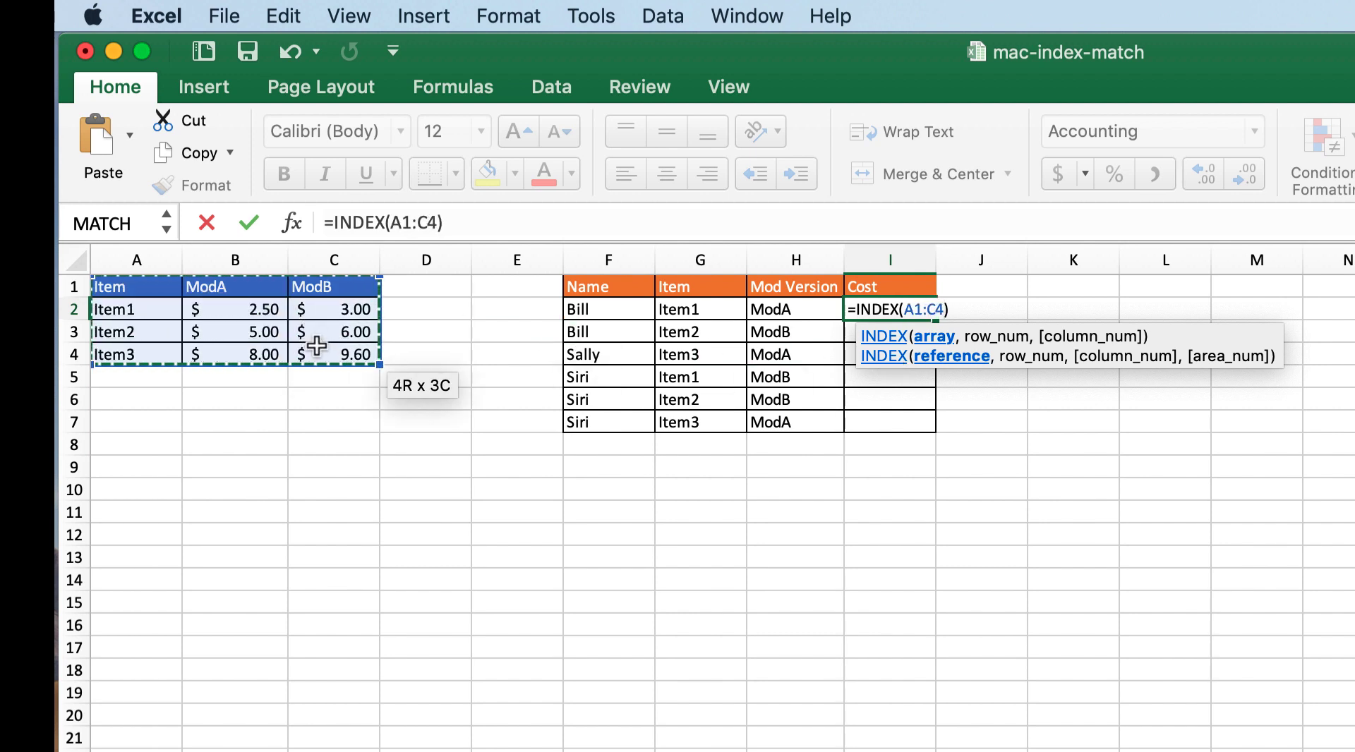
key(super+t)
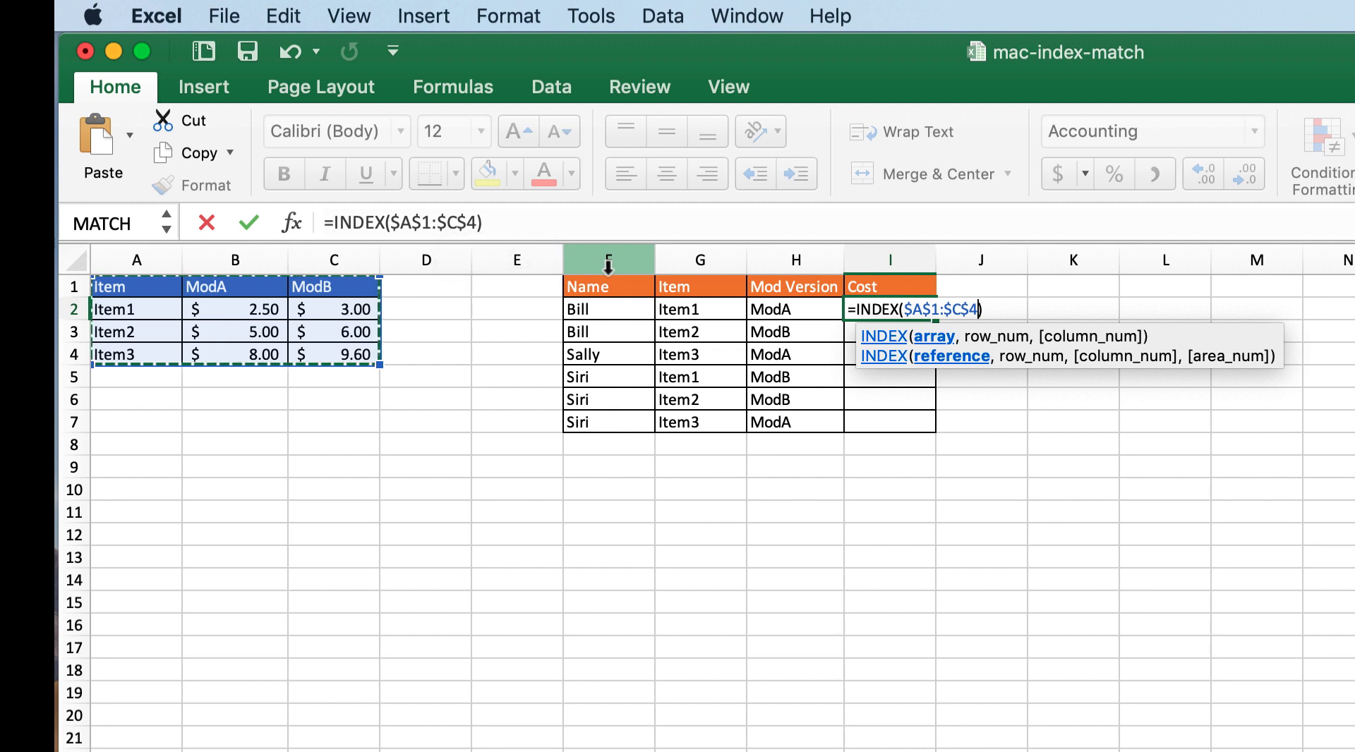
Step: Nest a MATCH function as the INDEX row number in I2, with lookup value G2 and absolute lookup array $A$1:$A$4
text(,match)
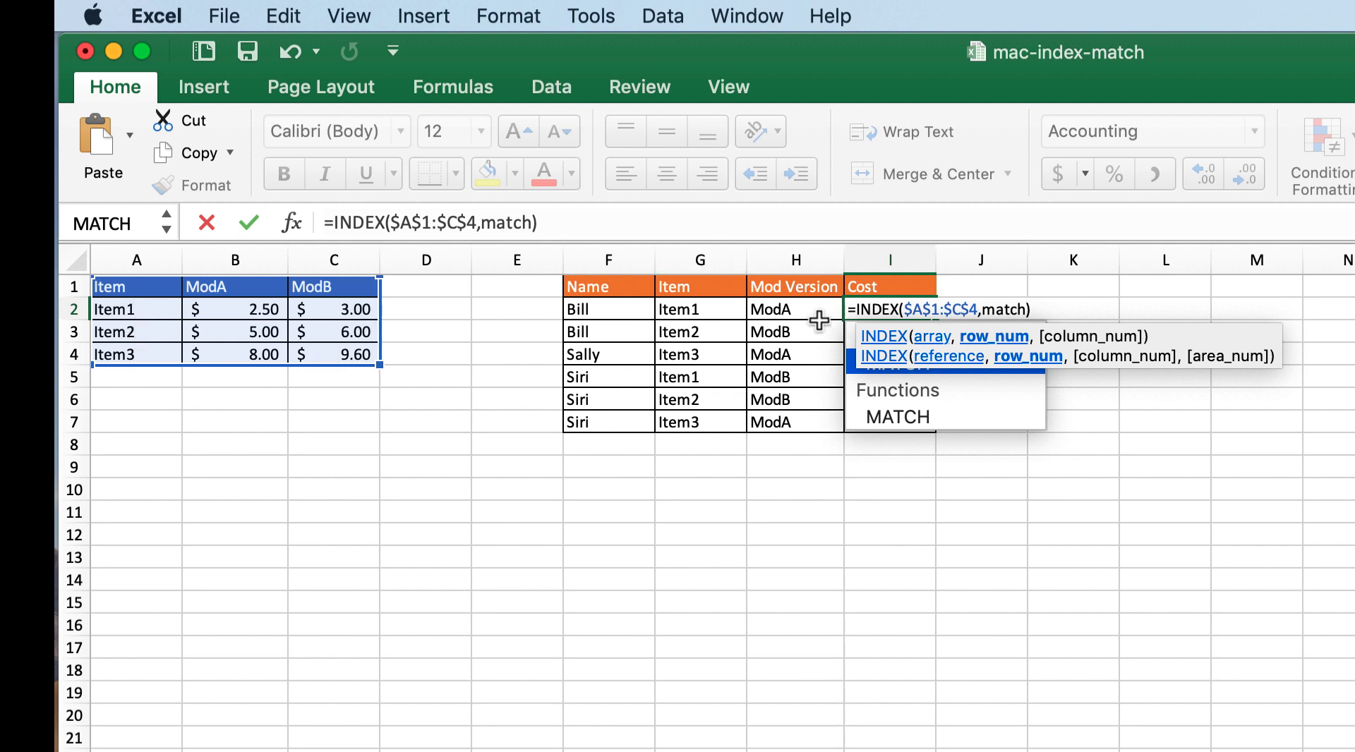
text(()
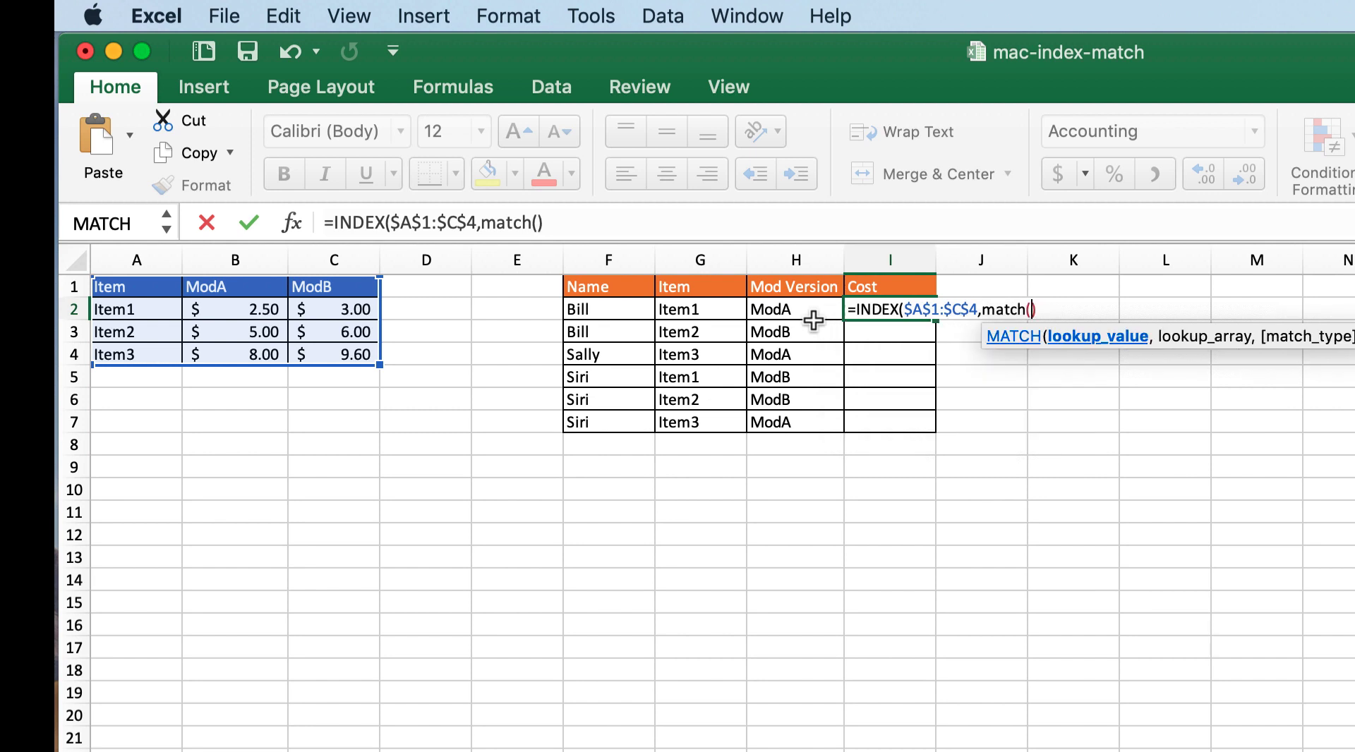
click(701, 313)
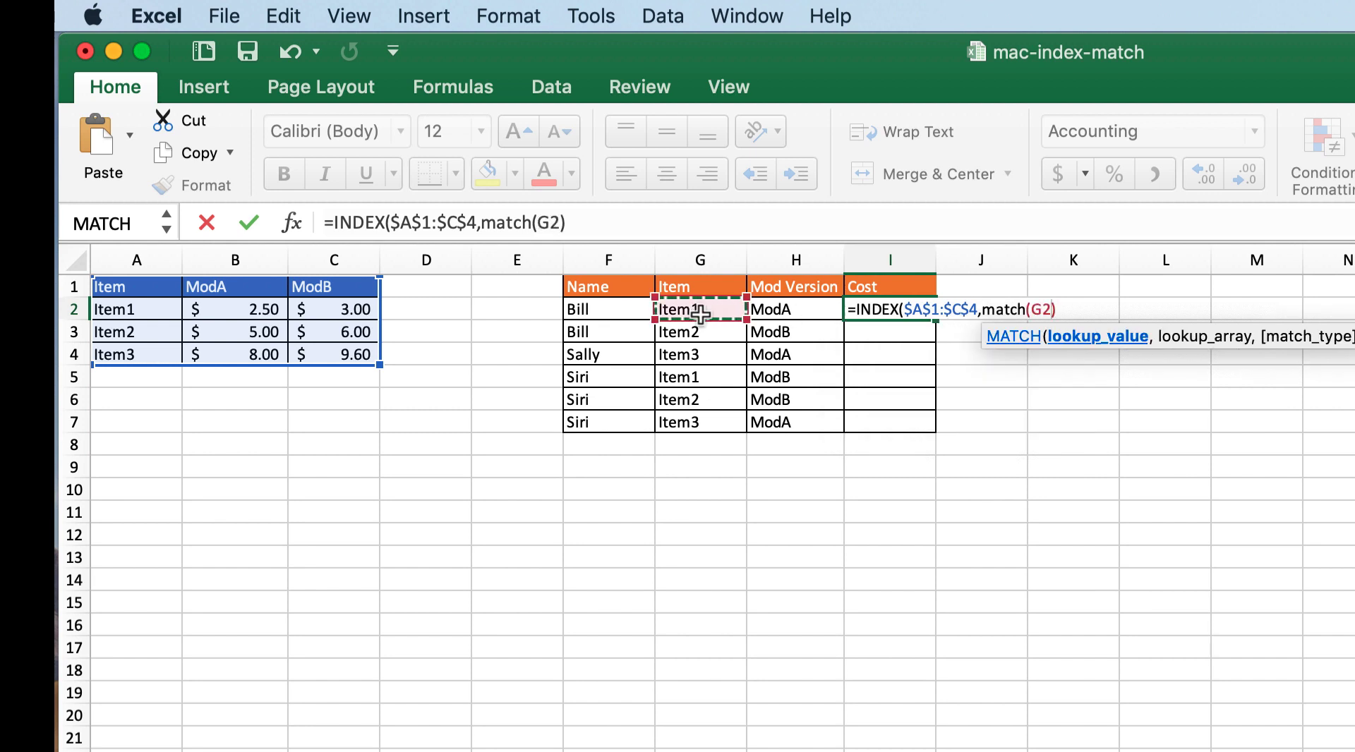
text(,)
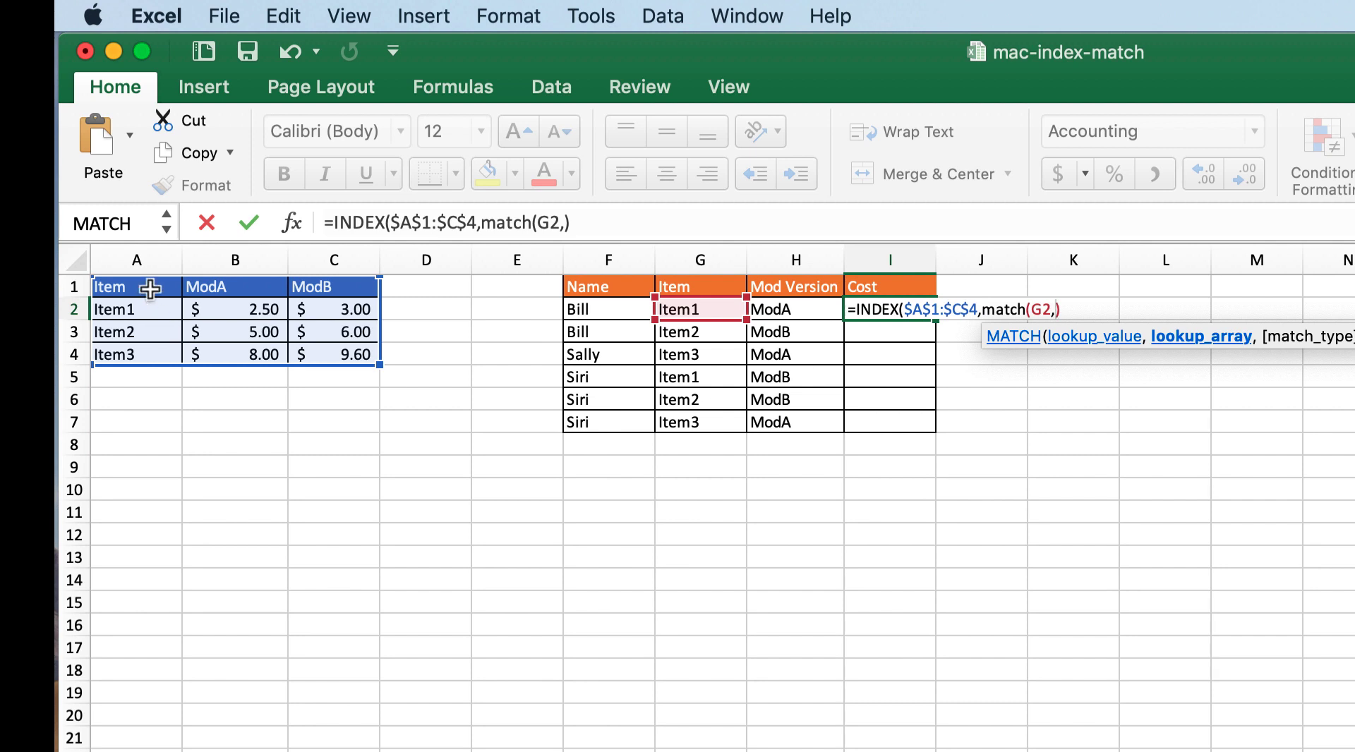
drag(151, 286, 163, 346)
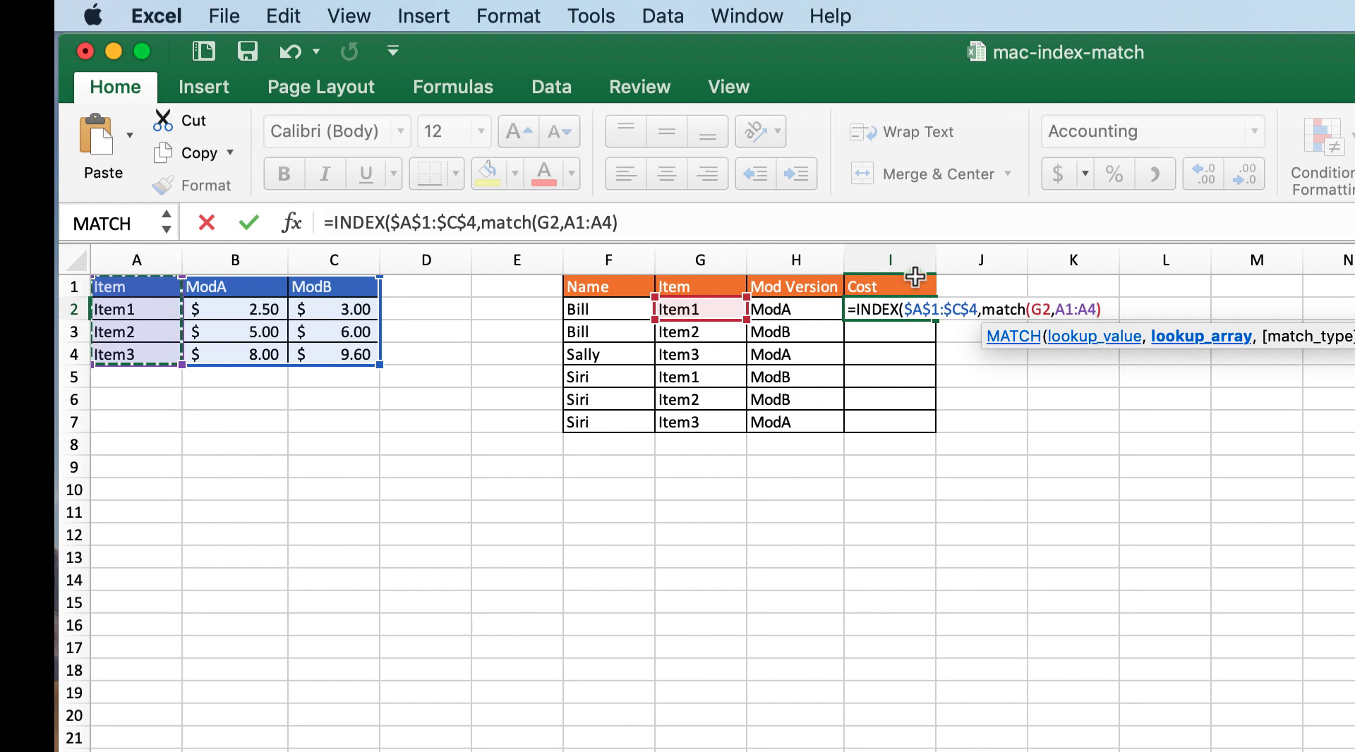
key(F4)
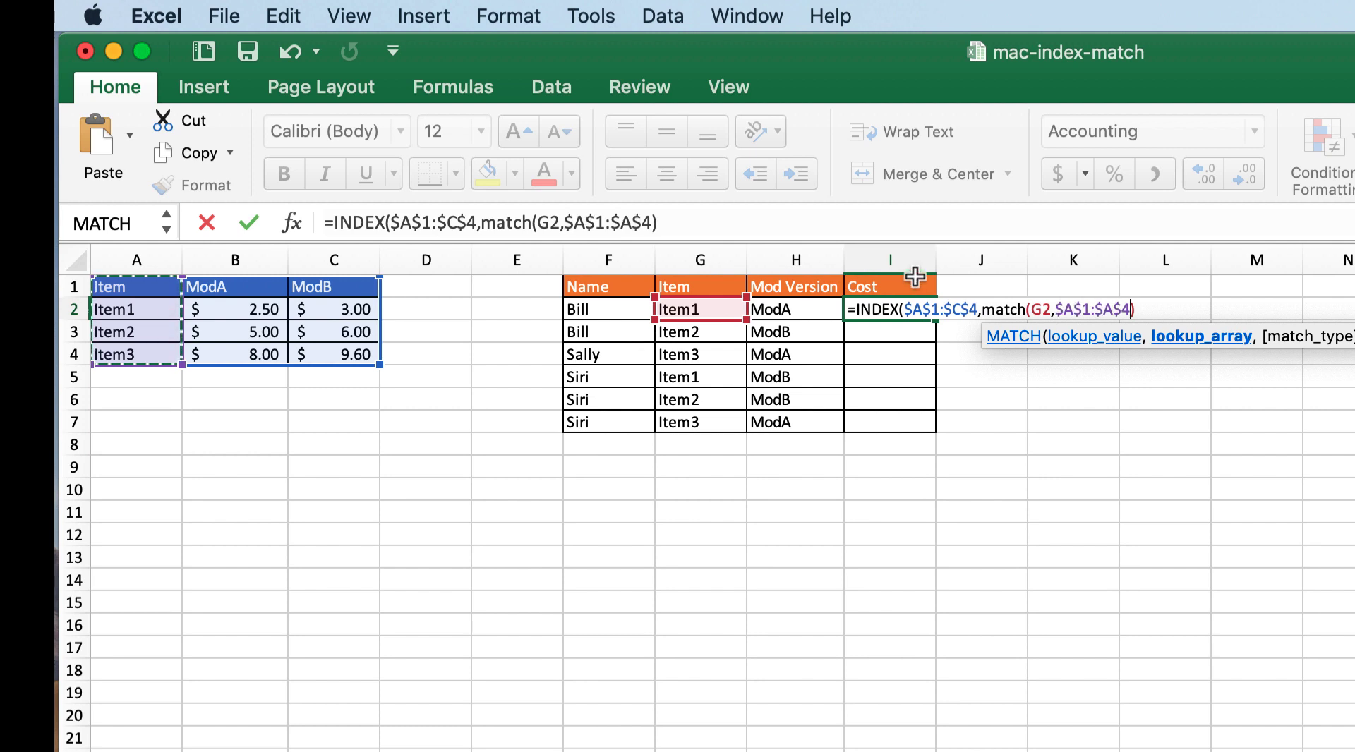
Step: Set the row MATCH function's match type to TRUE and close its parenthesis
text(,)
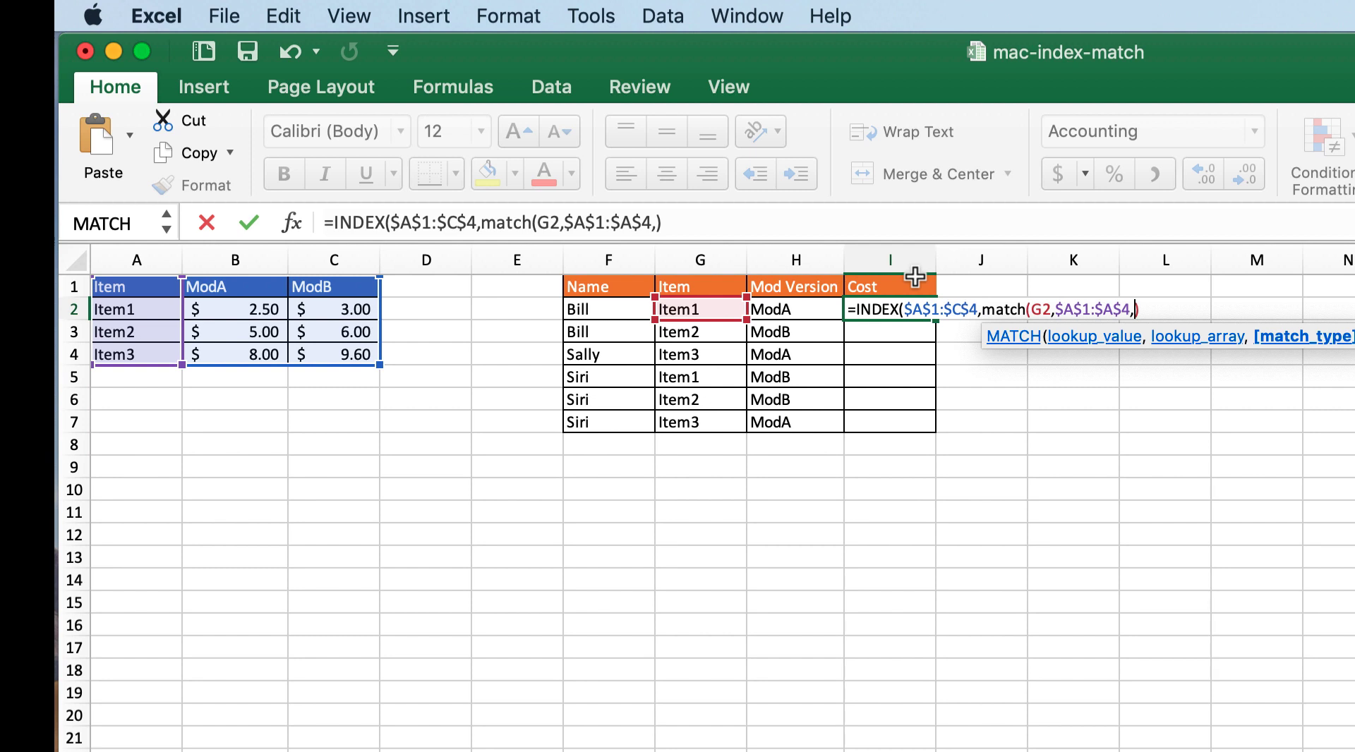
text(gtrue)
key(BackSpace)
key(BackSpace)
key(BackSpace)
key(BackSpace)
key(BackSpace)
text(true)
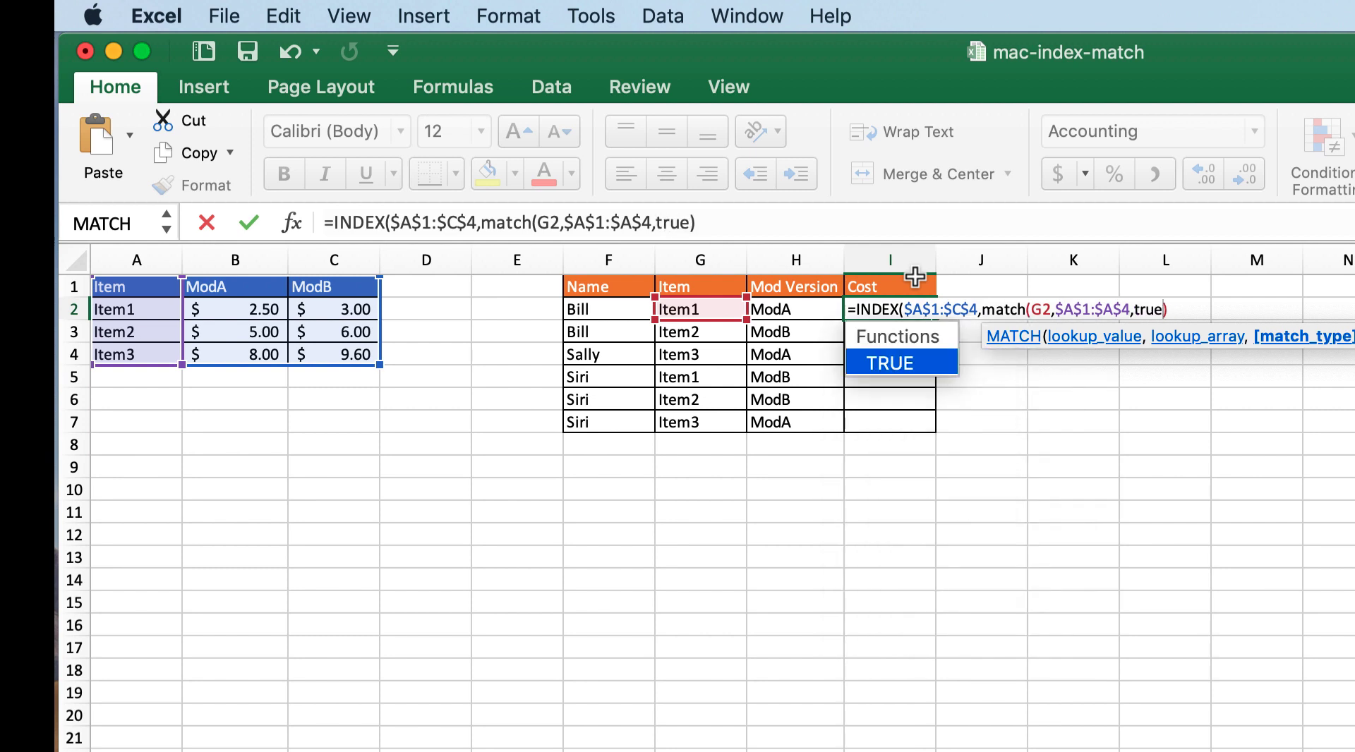
text())
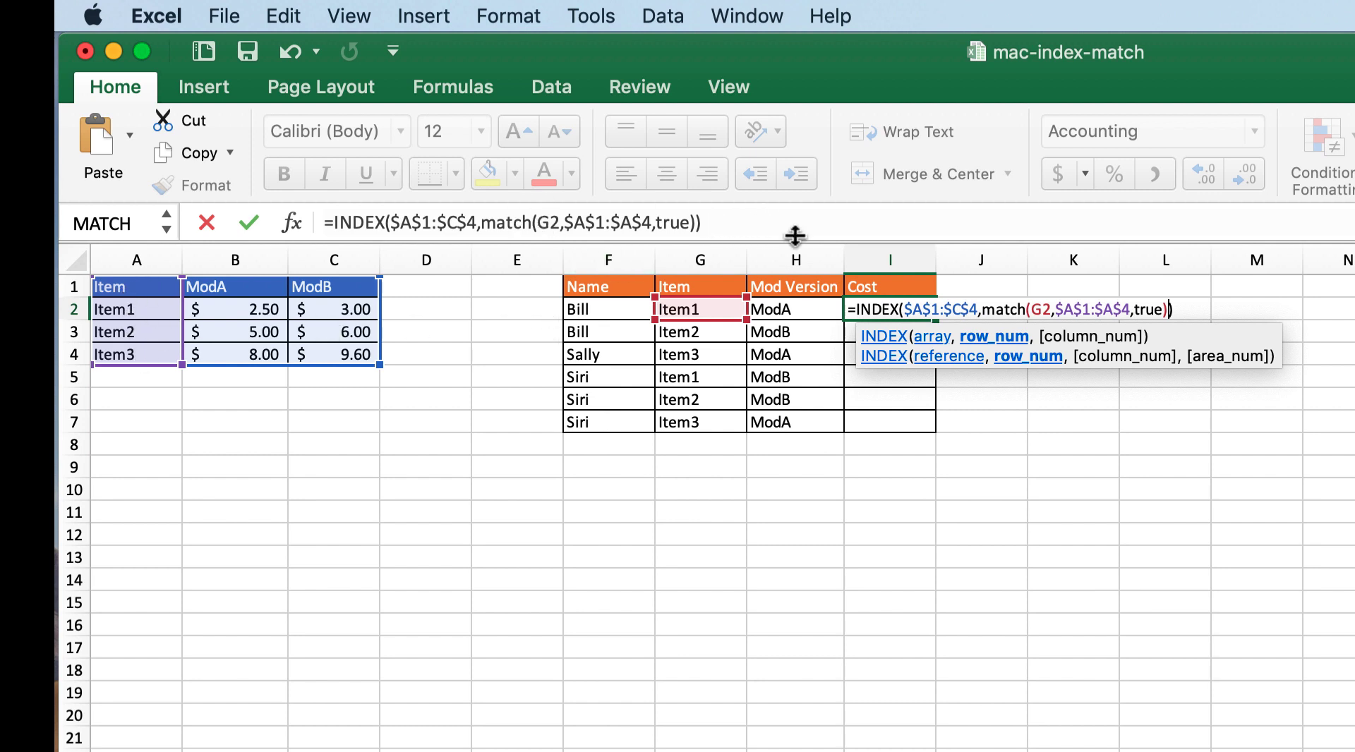
Step: Nest a second MATCH as the INDEX column number, with lookup value H2 and absolute lookup array $A$1:$C$1
text(,)
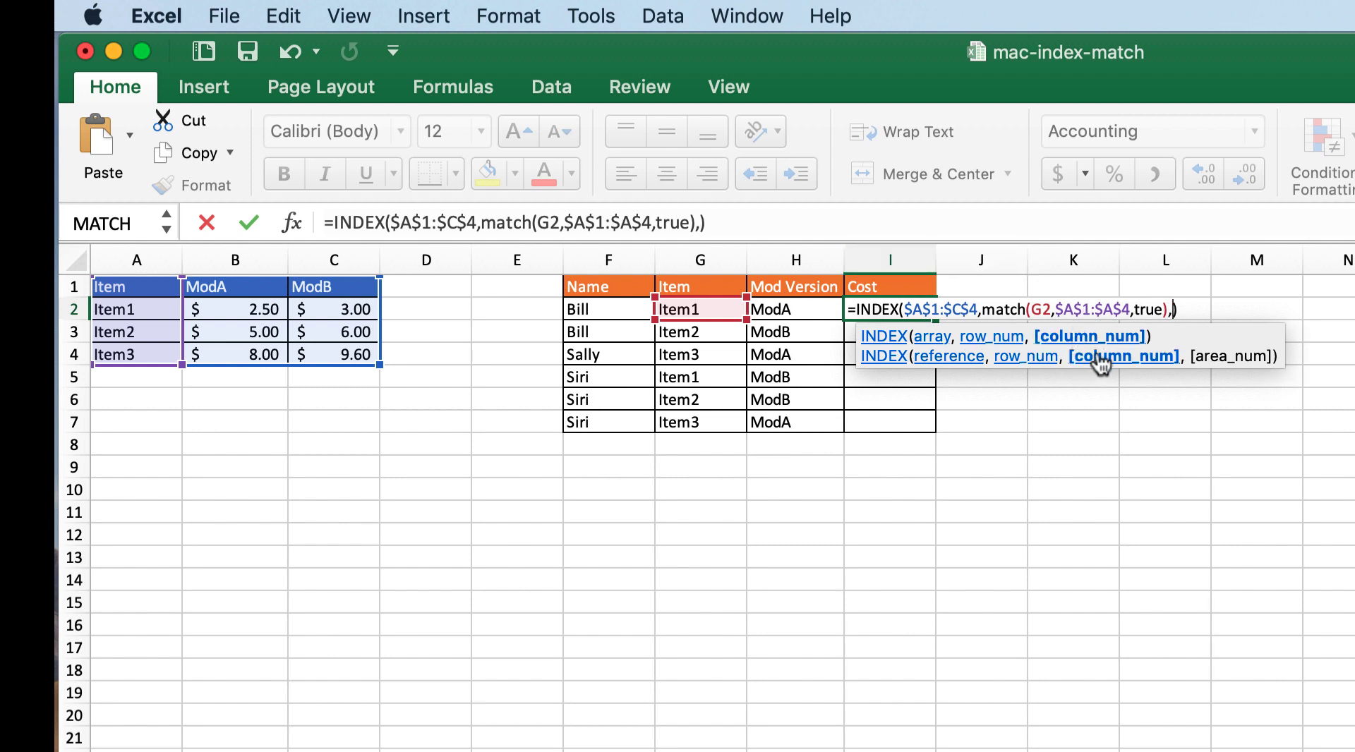
text(match)
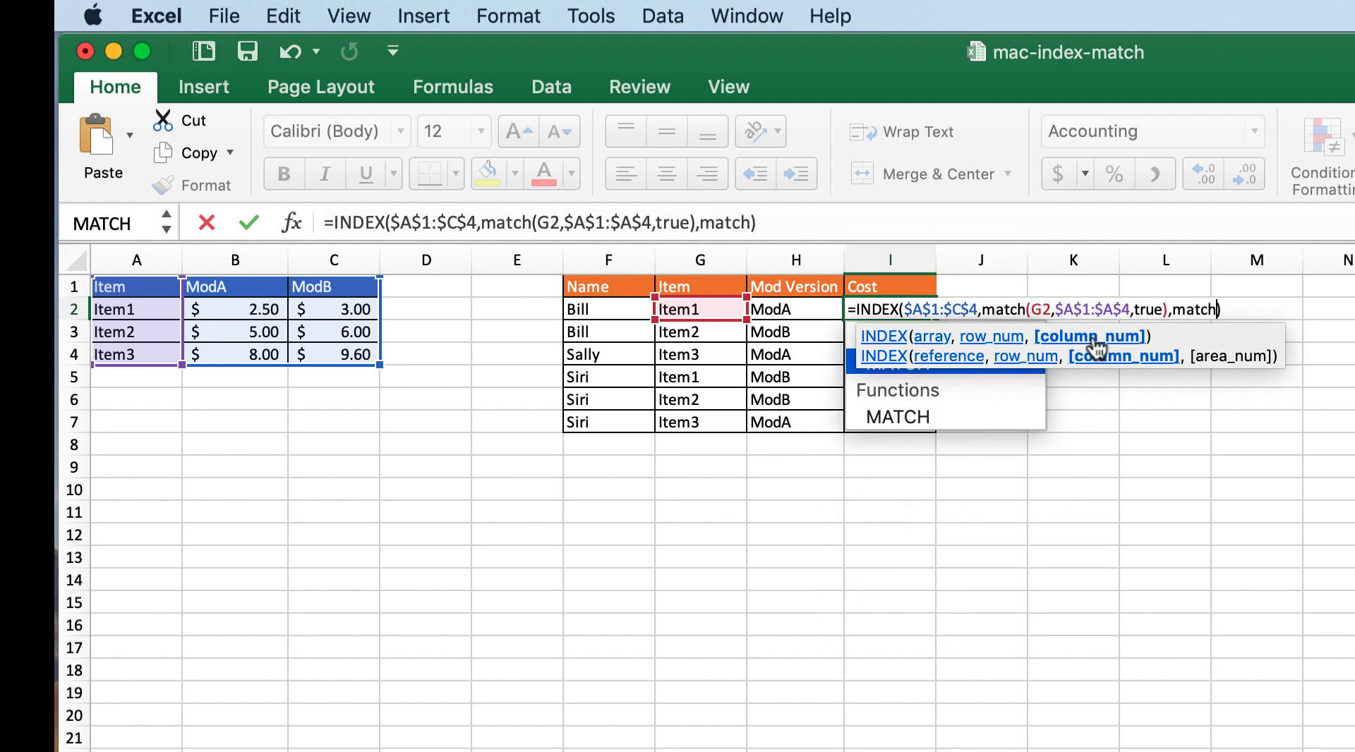
text(())
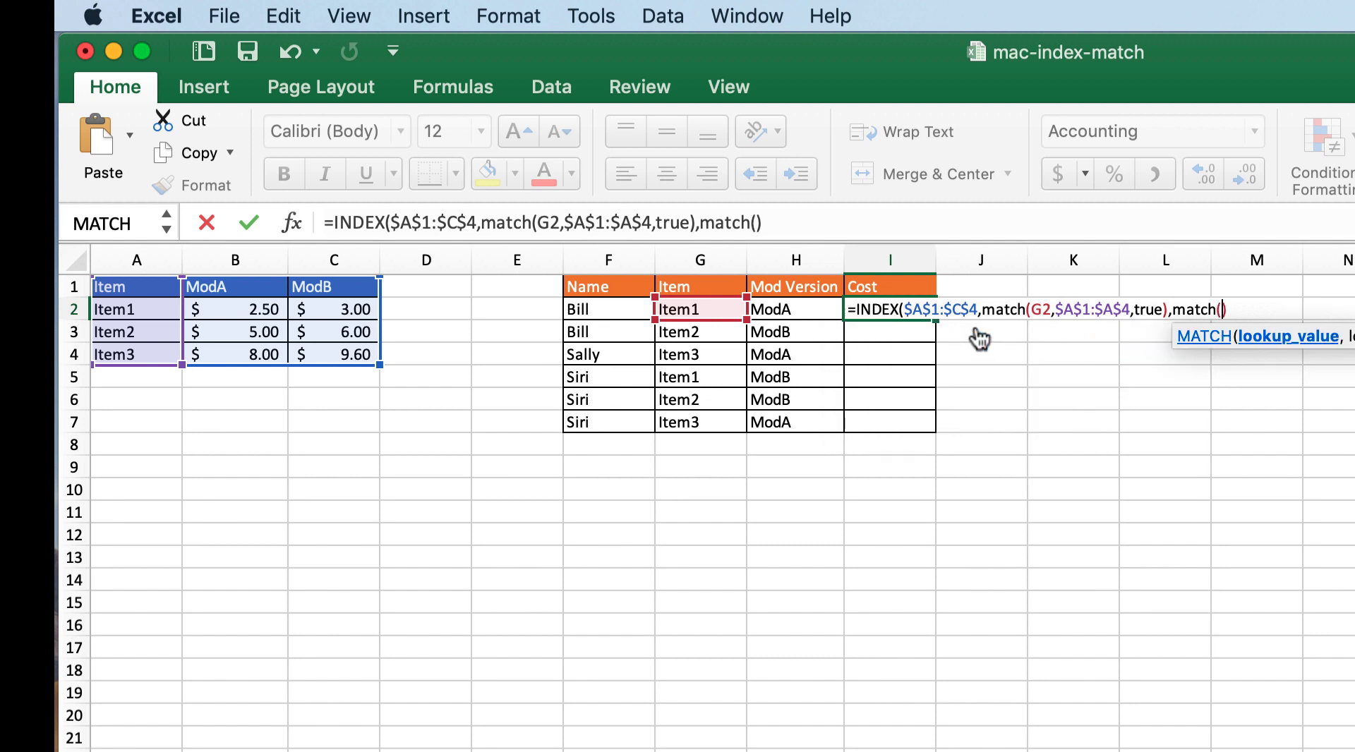
click(794, 311)
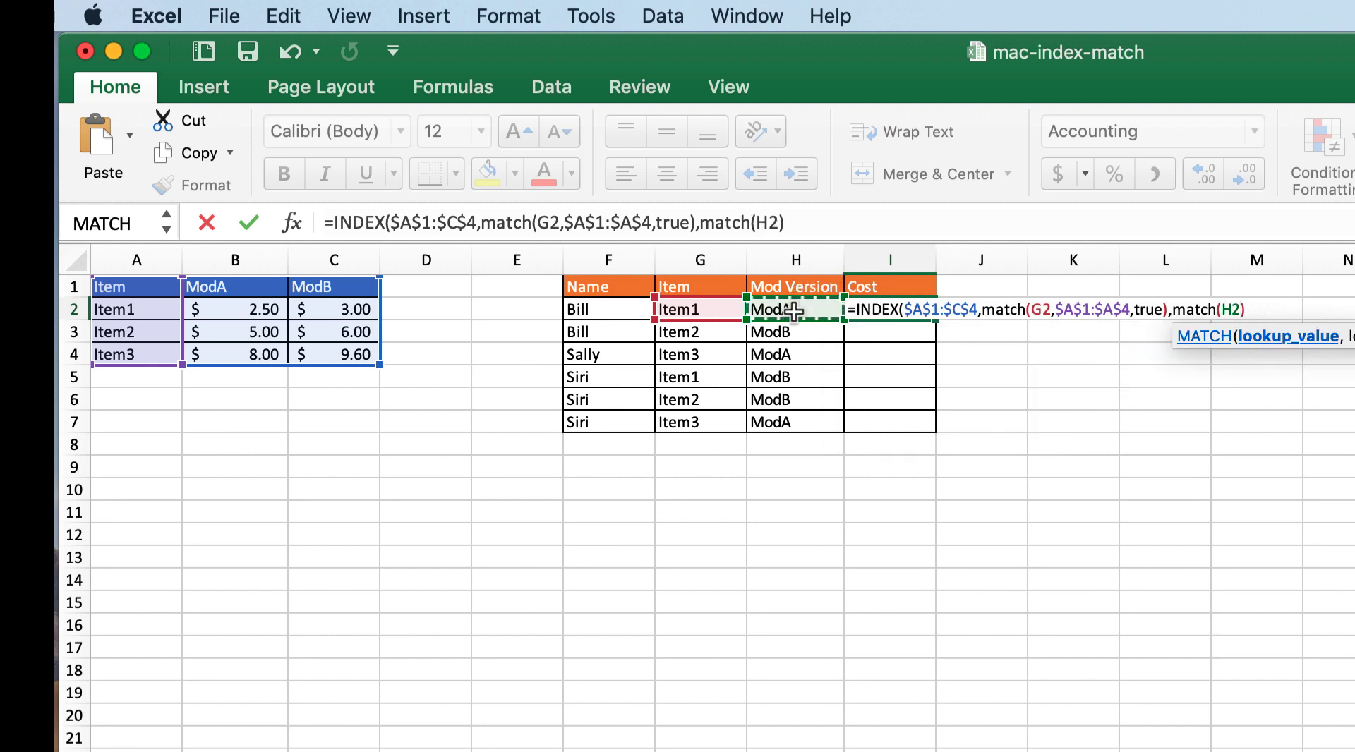
text(,)
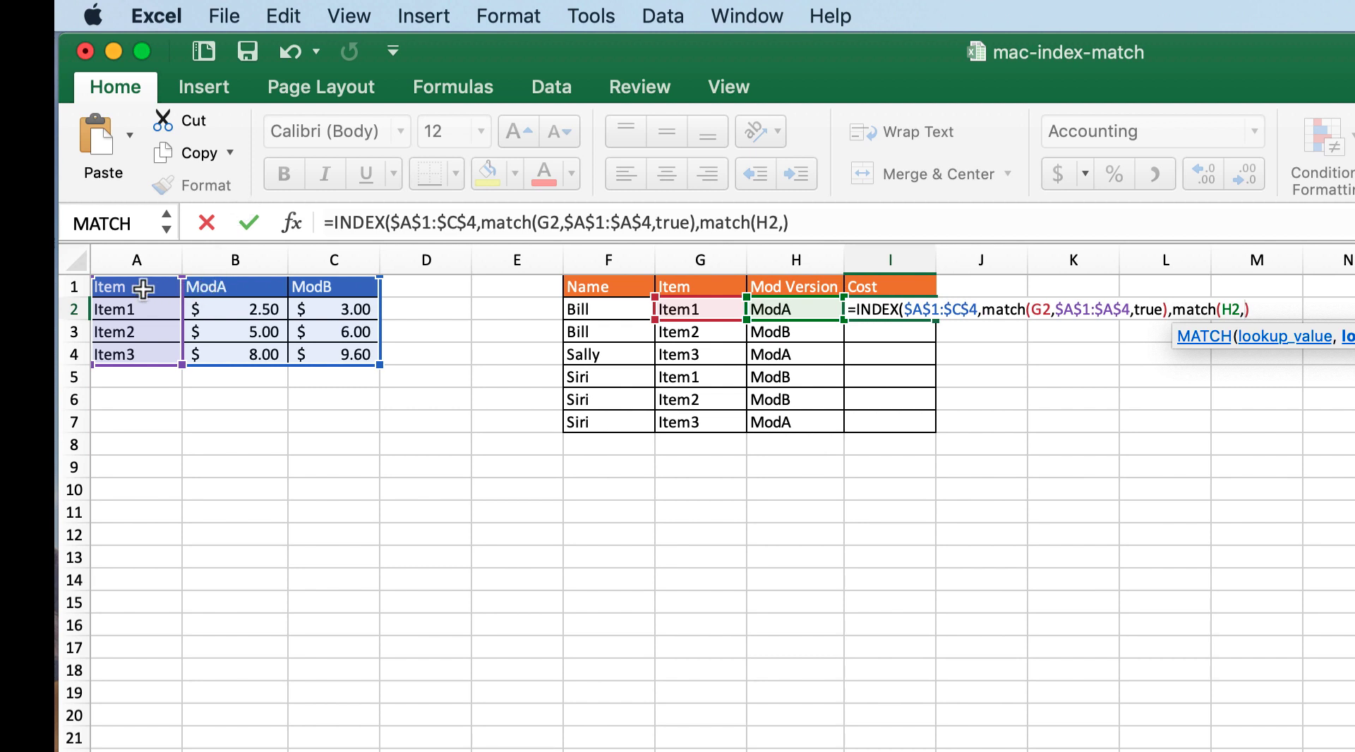
drag(143, 288, 324, 281)
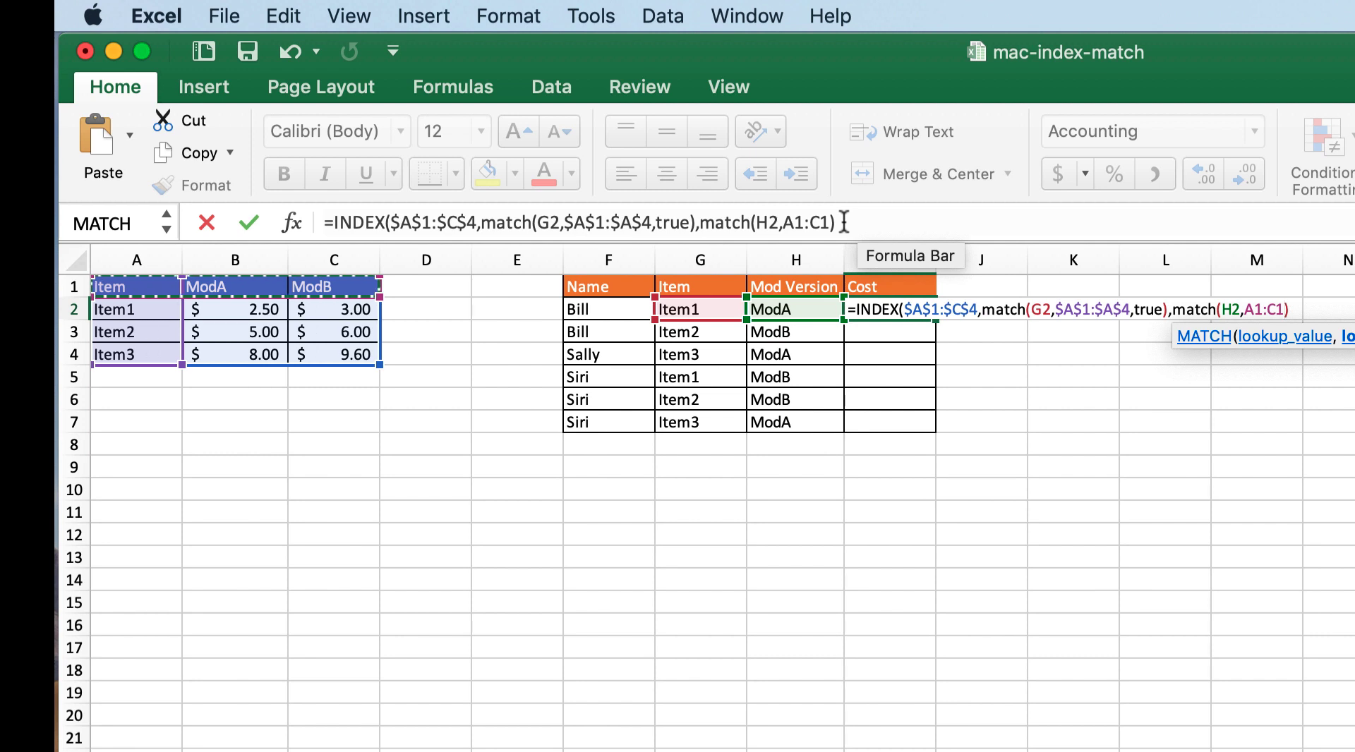
key(F4)
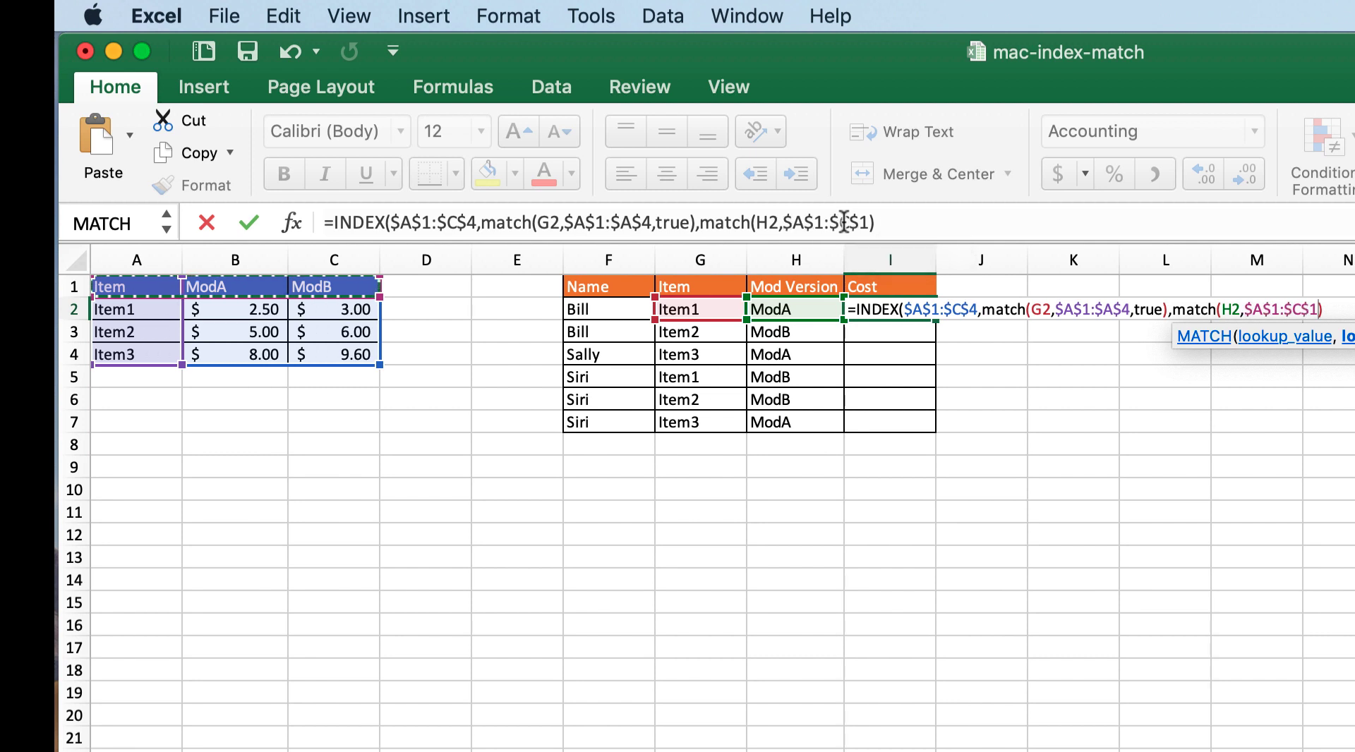
Step: Complete the column MATCH with match type TRUE and enter the two-way lookup formula in I2
text(,)
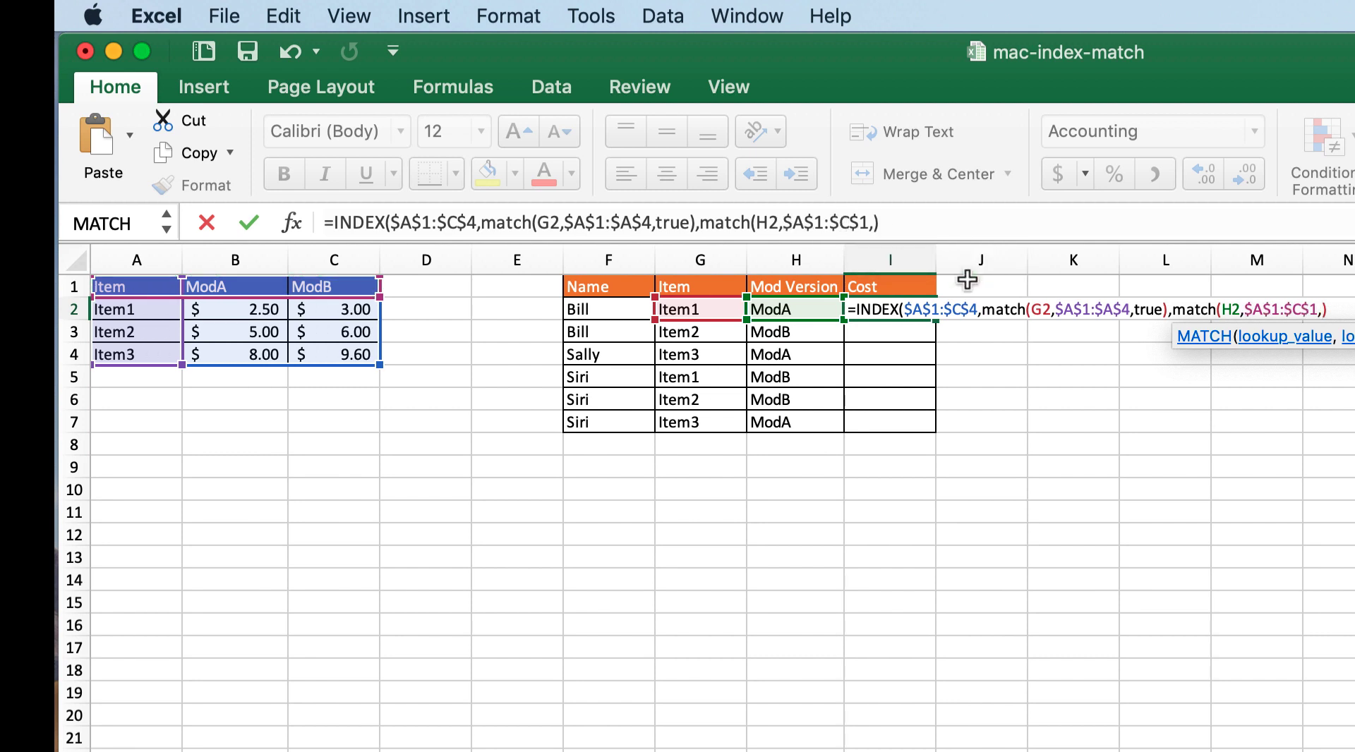
text(tru)
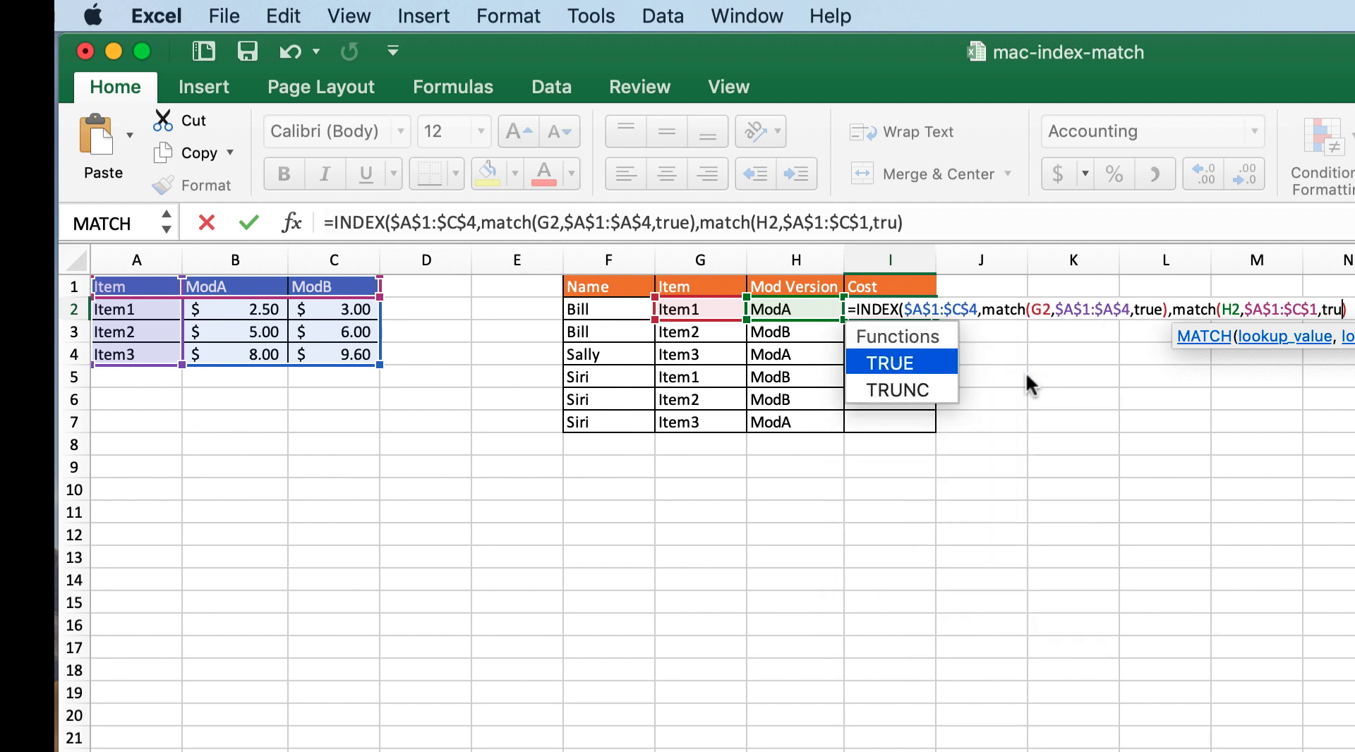
text(e)
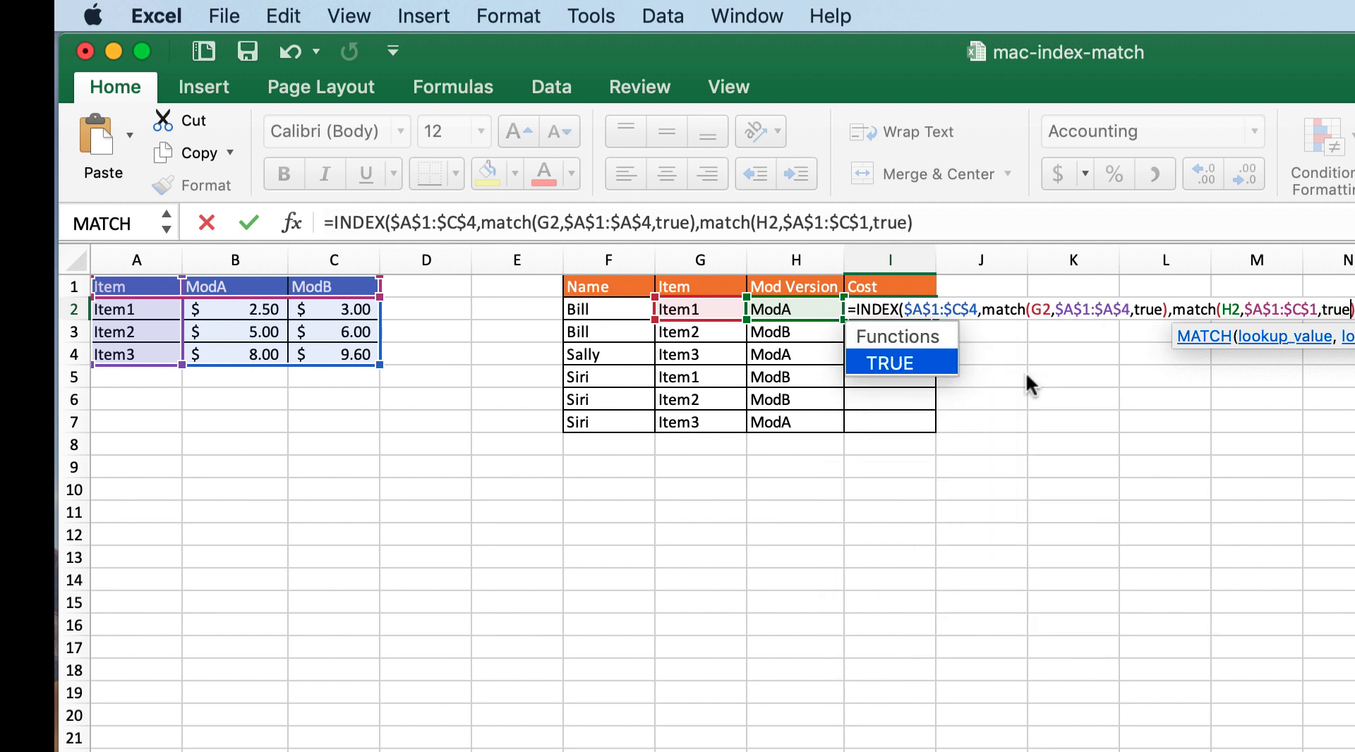
text())
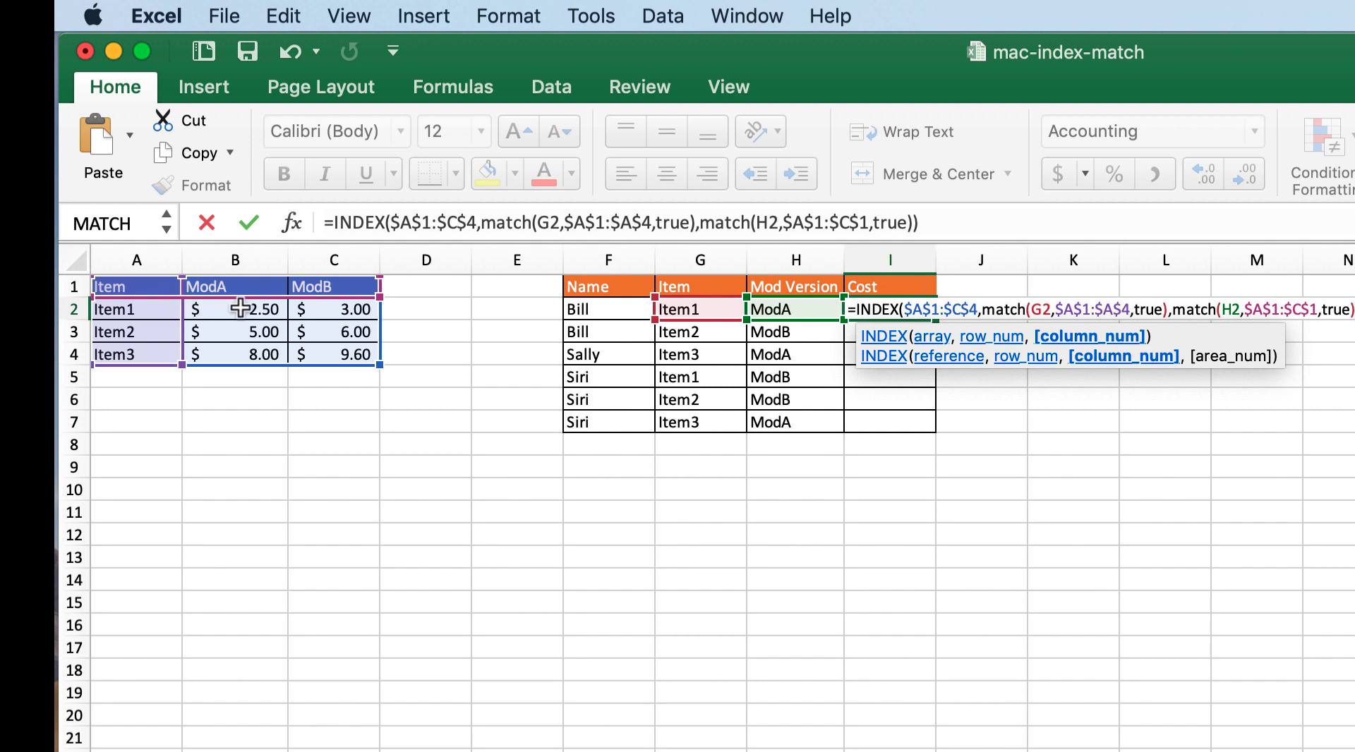
key(Return)
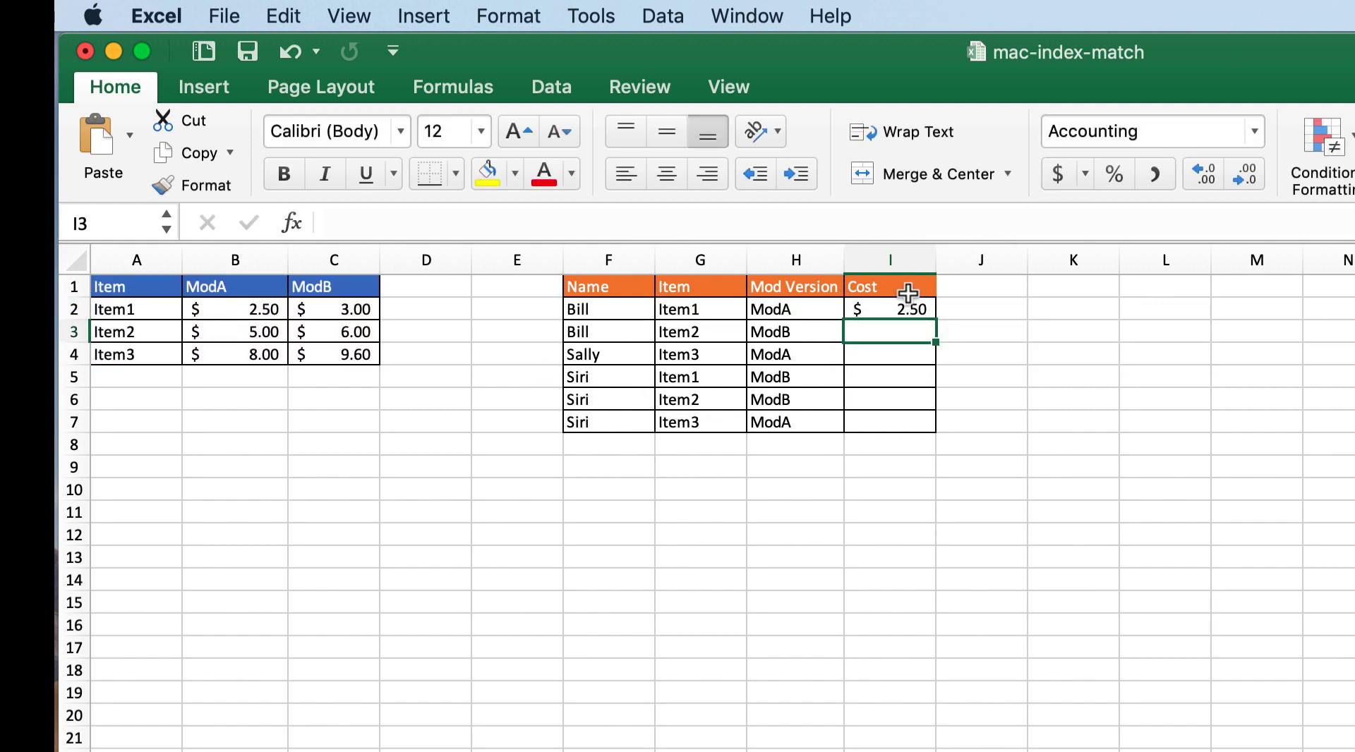
Step: Fill the two-way INDEX MATCH formula from I2 down through I7 and deselect the filled range
click(906, 309)
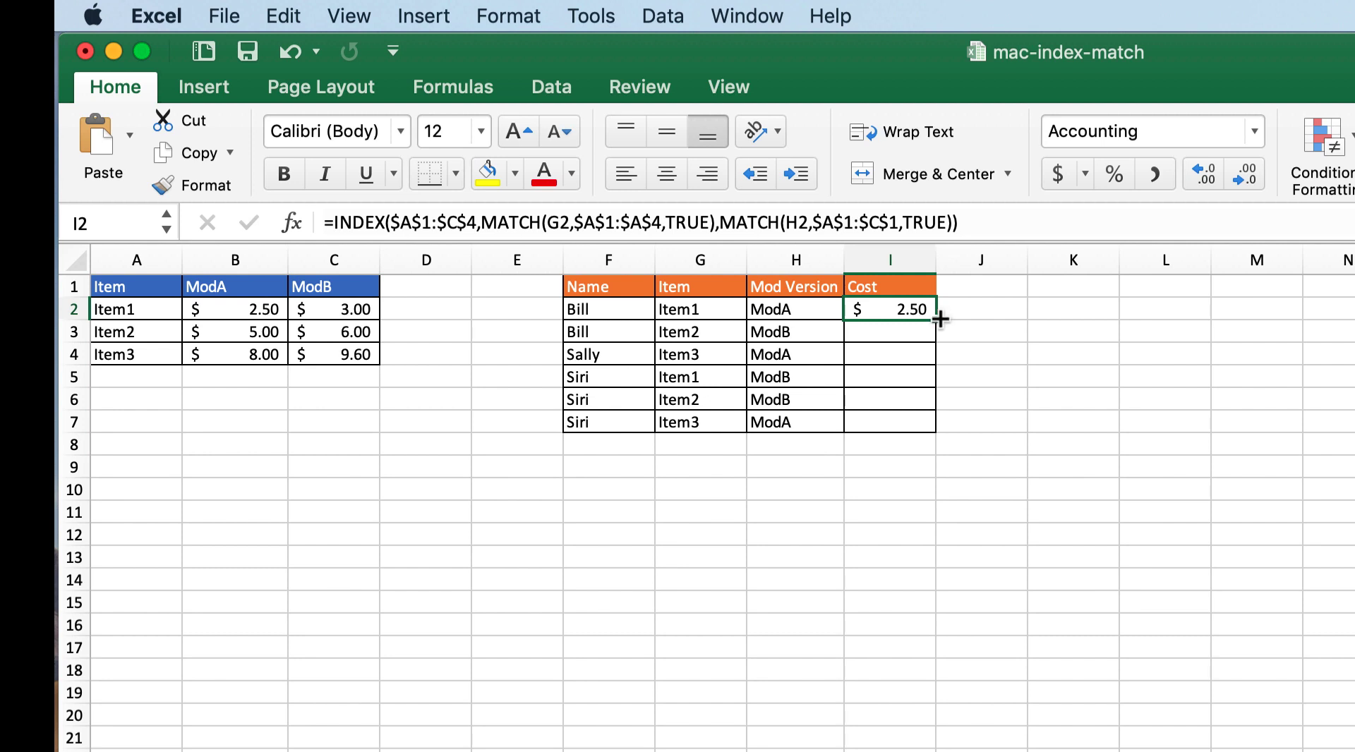
double_click(940, 319)
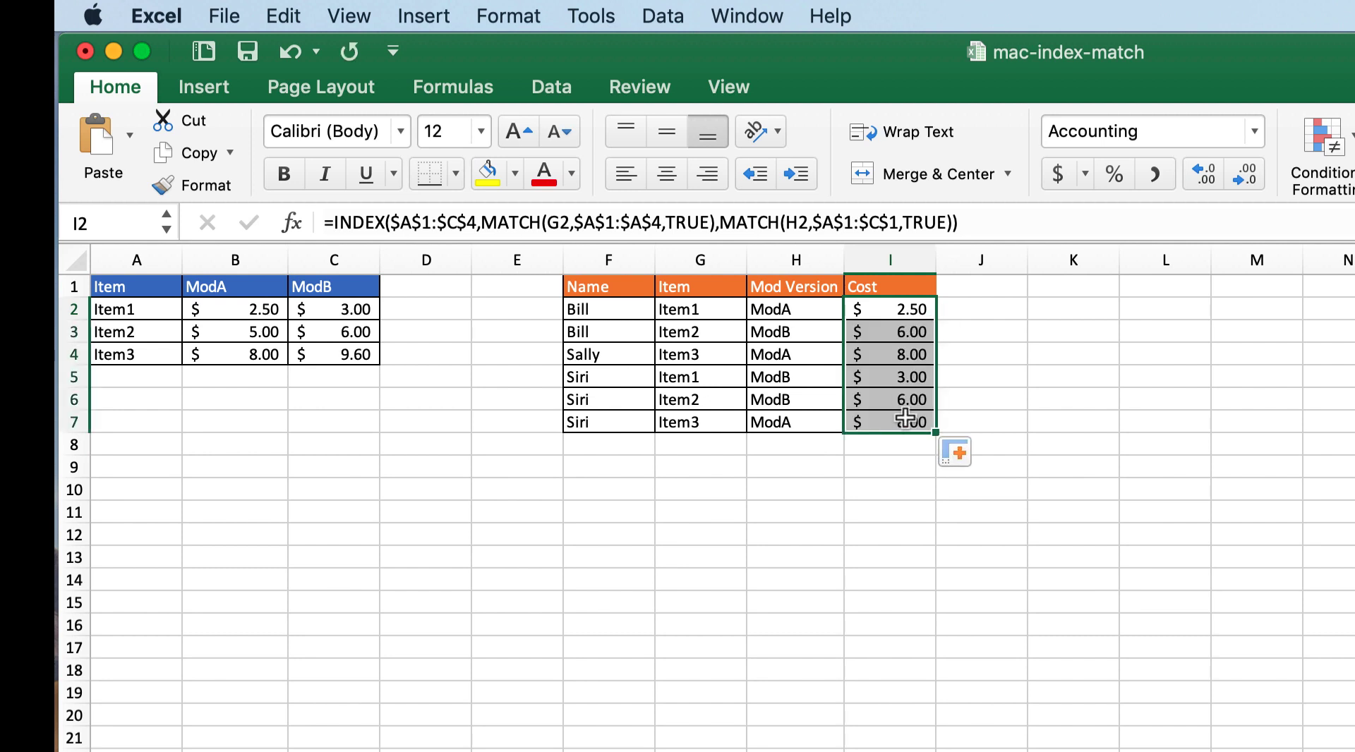
click(1097, 453)
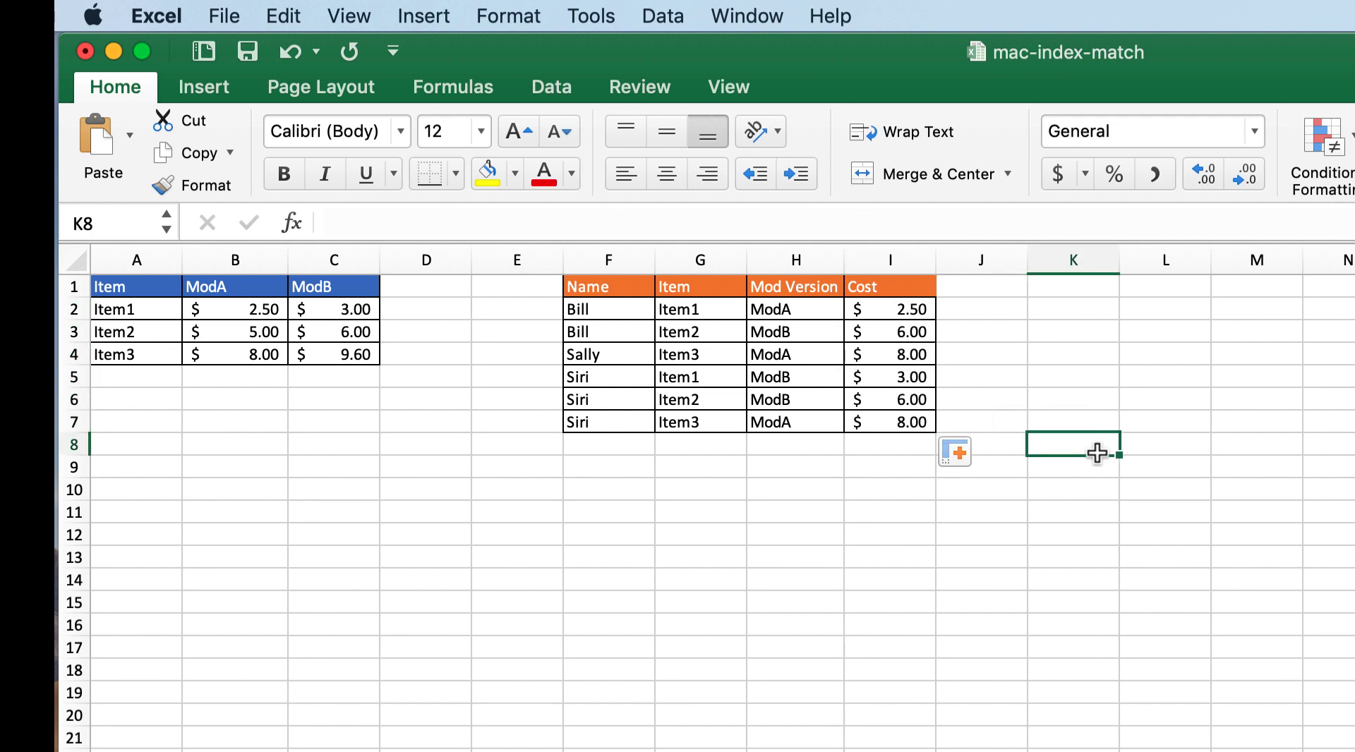